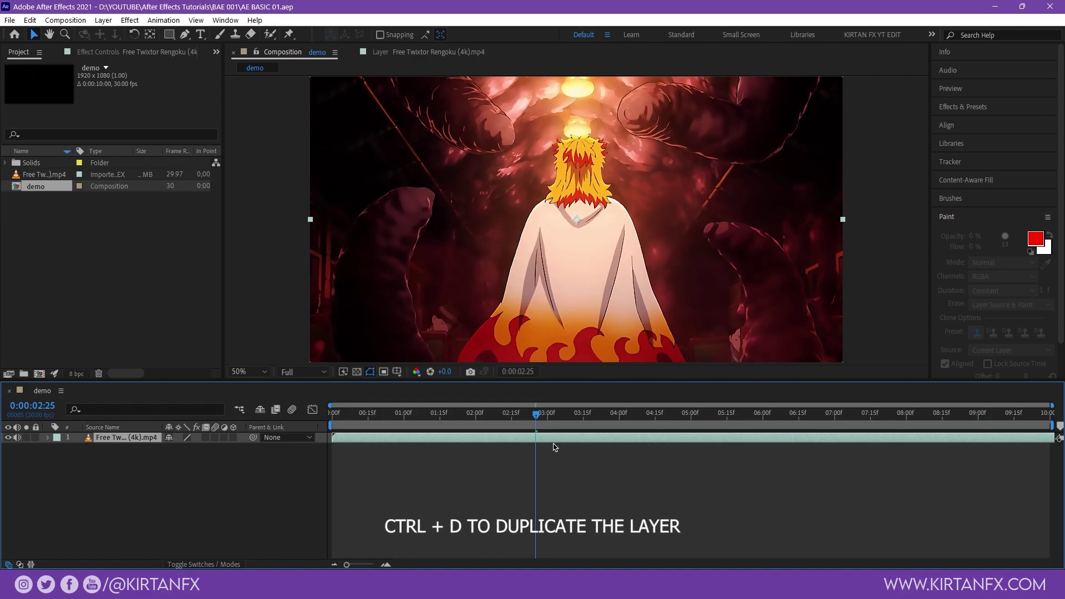
Duplicate the Free Twixtor Rengoku clip layer and undo the duplication
key("ctrl+d")
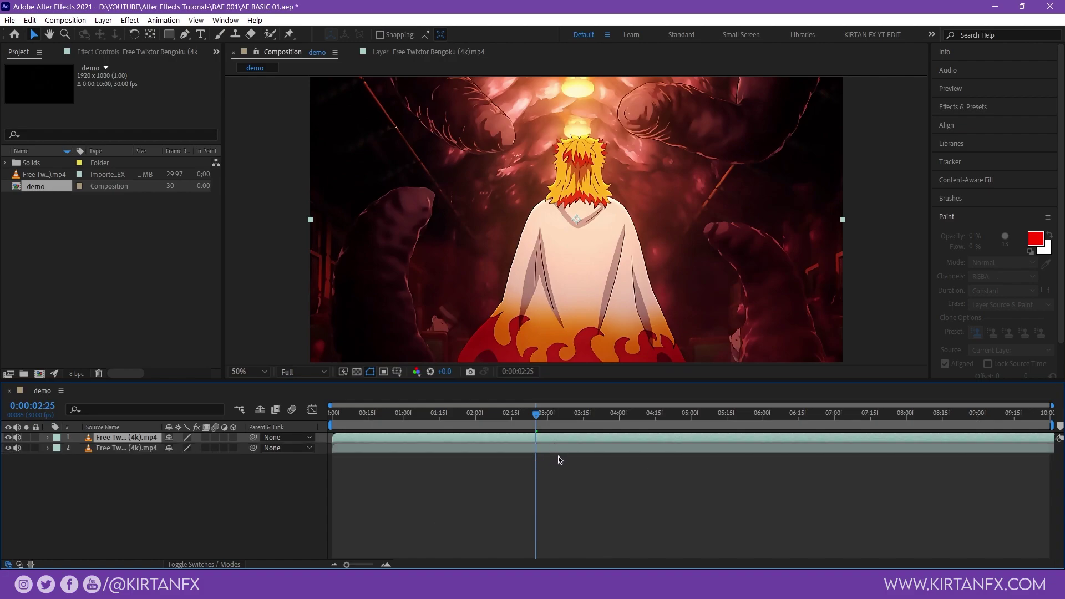
key("ctrl+z")
Split the clip layer at 0:00:02:25 and split its remaining part again at about 0:00:06:22
key("ctrl+shift+d")
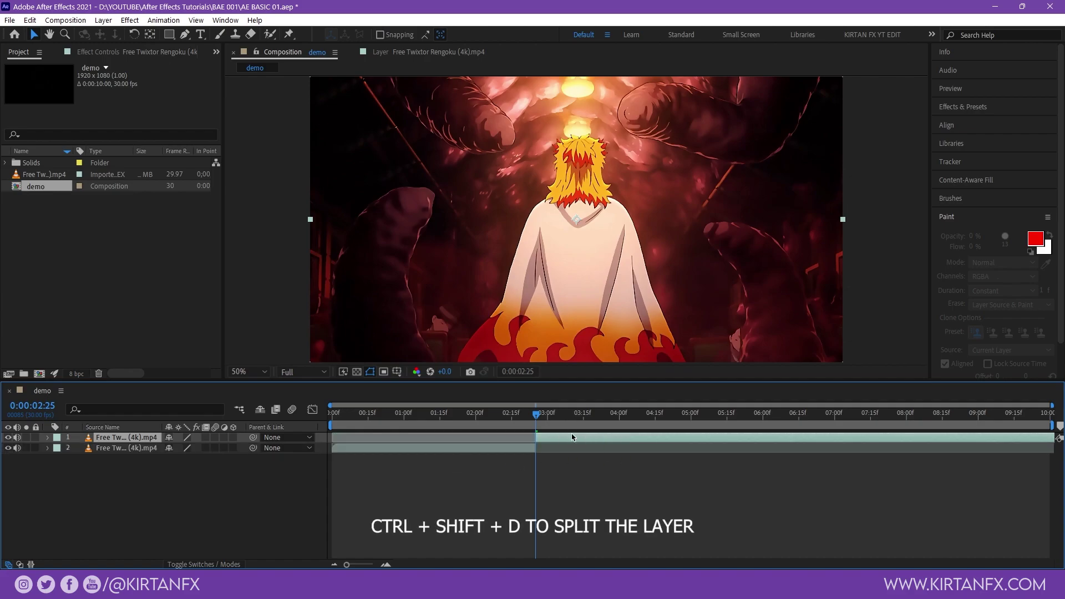
left_click(817, 414)
key("ctrl+shift+d")
Move the playhead before the middle clip, select that clip, and jump to its first and last frames
left_click_drag(818, 413, 526, 414)
left_click(580, 450)
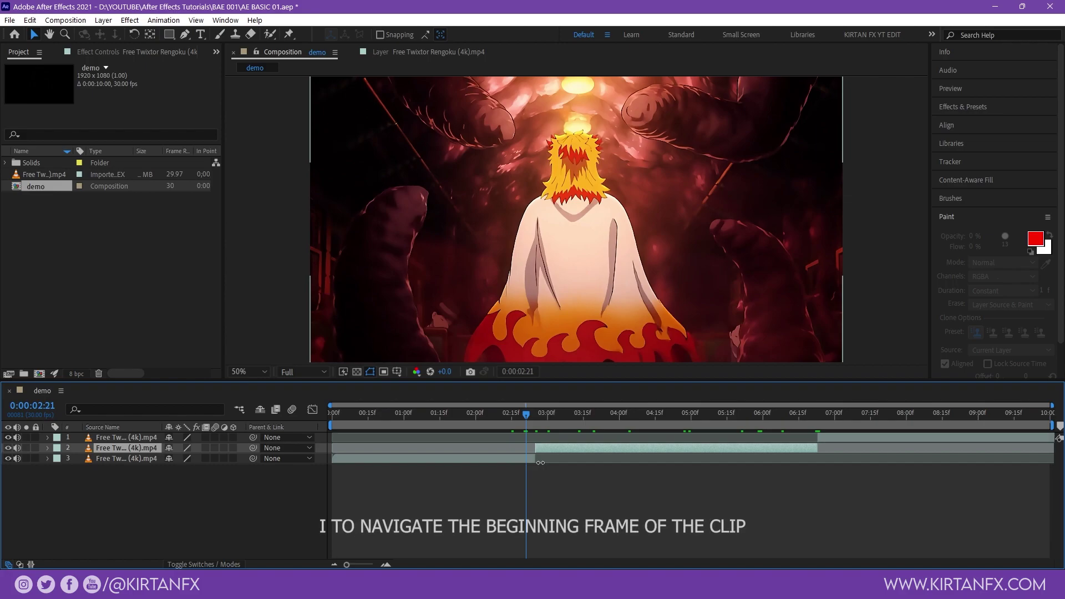
key("i")
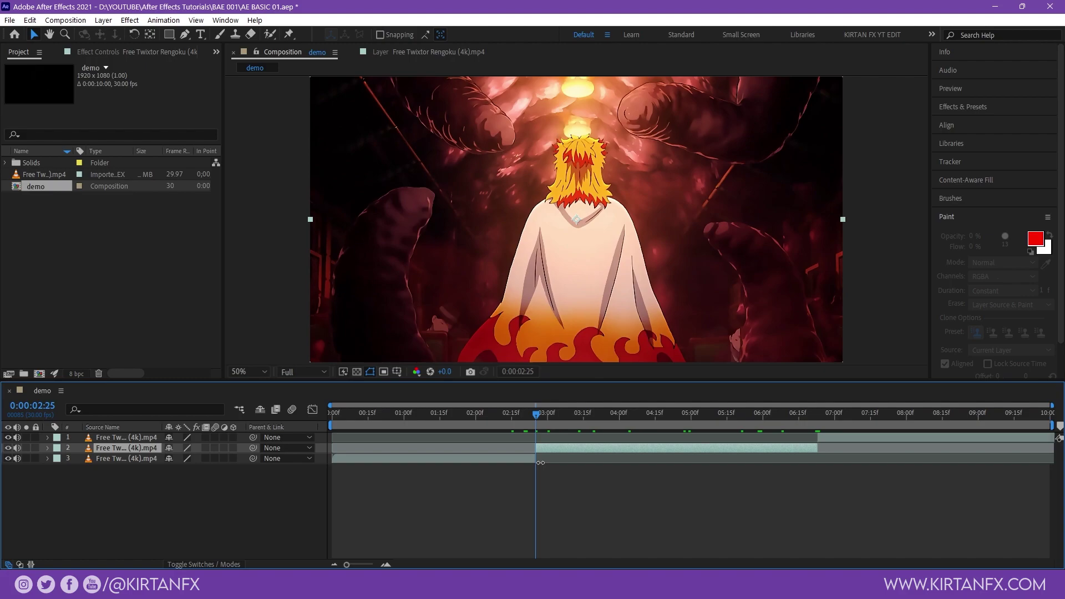
key("o")
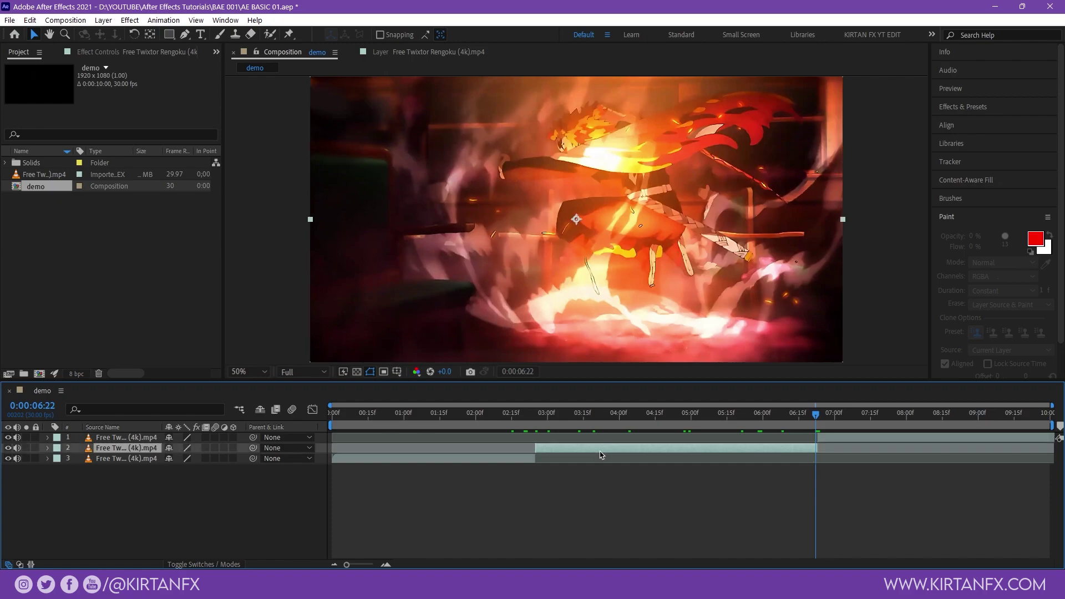
left_click(508, 460)
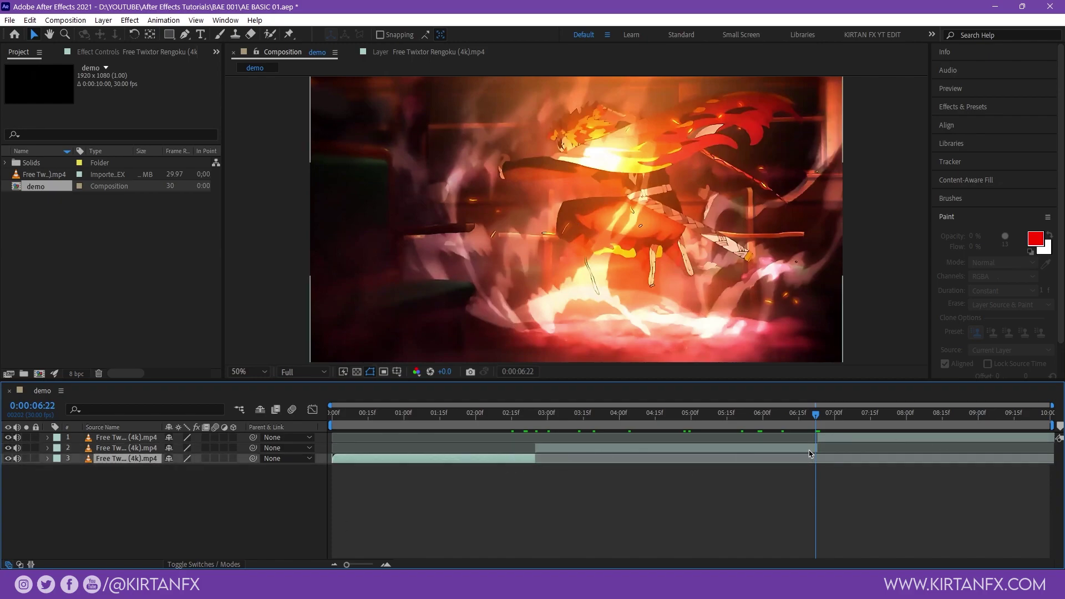
left_click(847, 441, "shift")
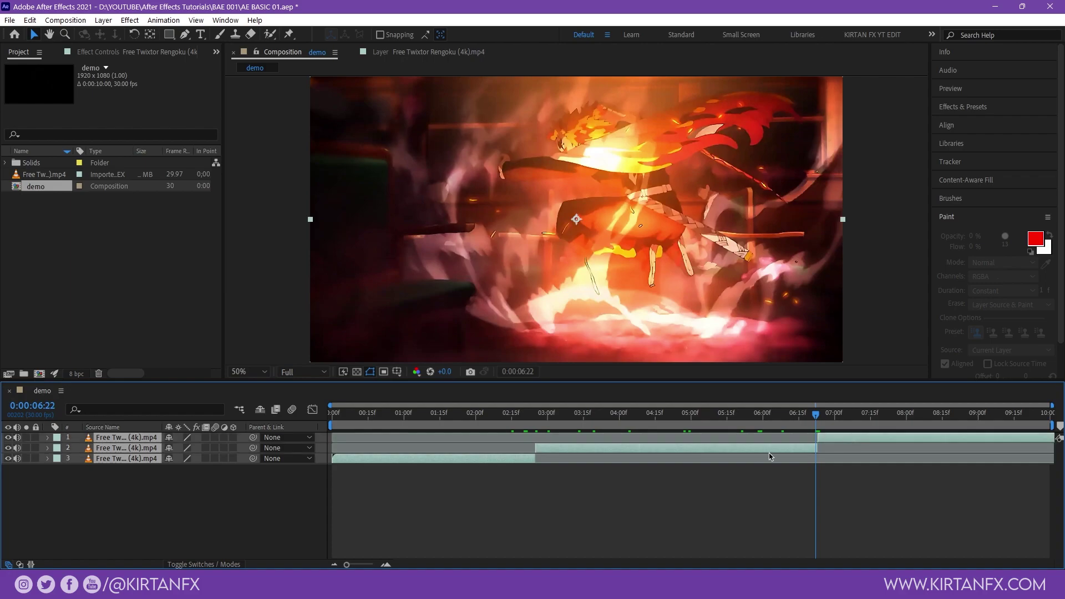
right_click(608, 451)
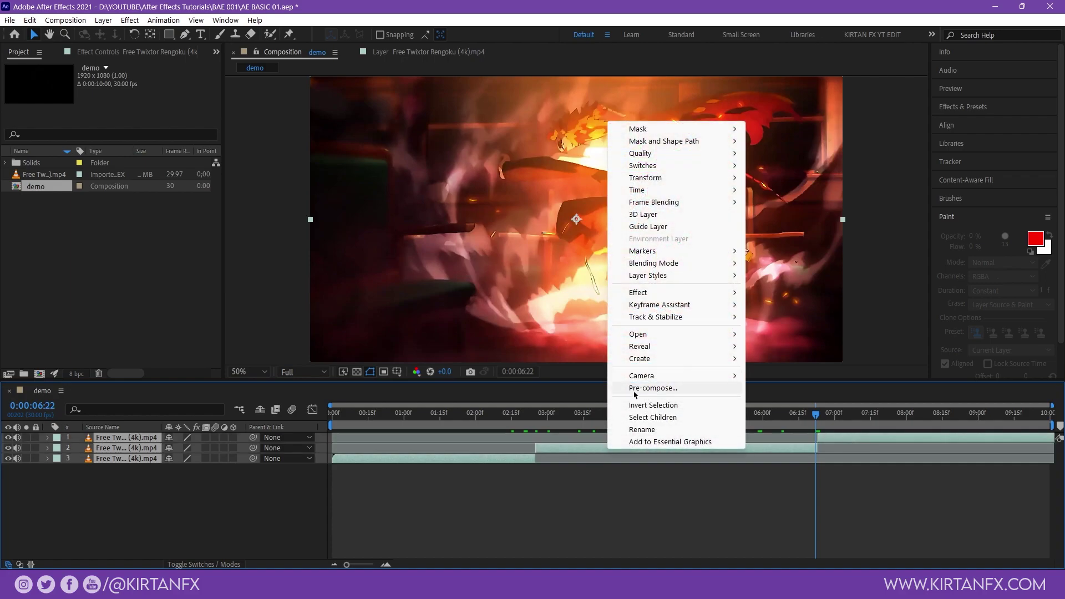
left_click(647, 504)
Pre-compose all three clip layers as Pre-comp 1, moving all attributes without adjusting the duration, and undo the pre-composition
left_click(524, 460)
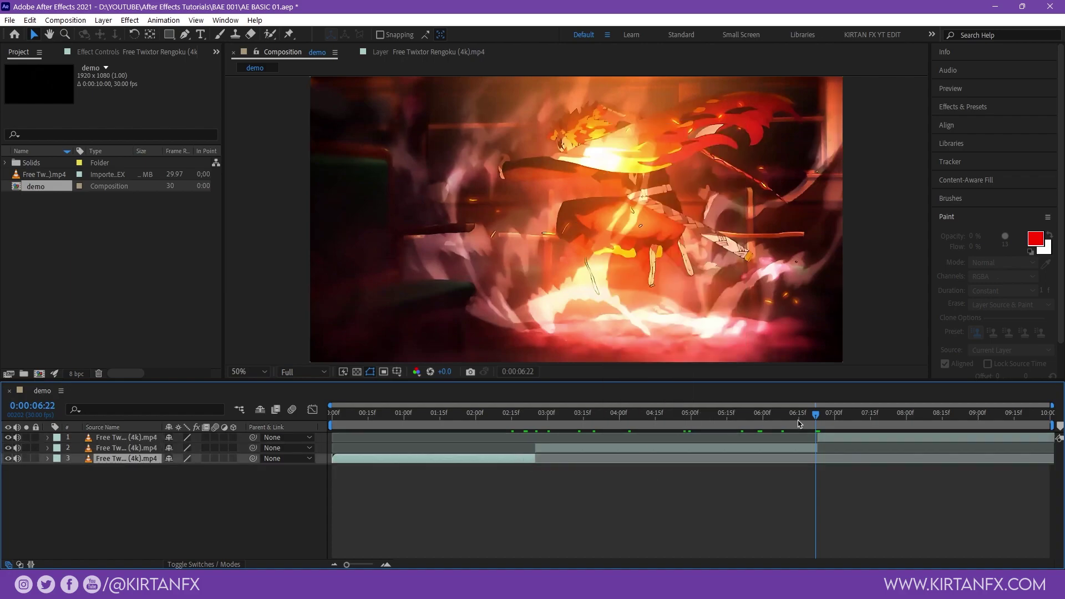
left_click(838, 441, "shift")
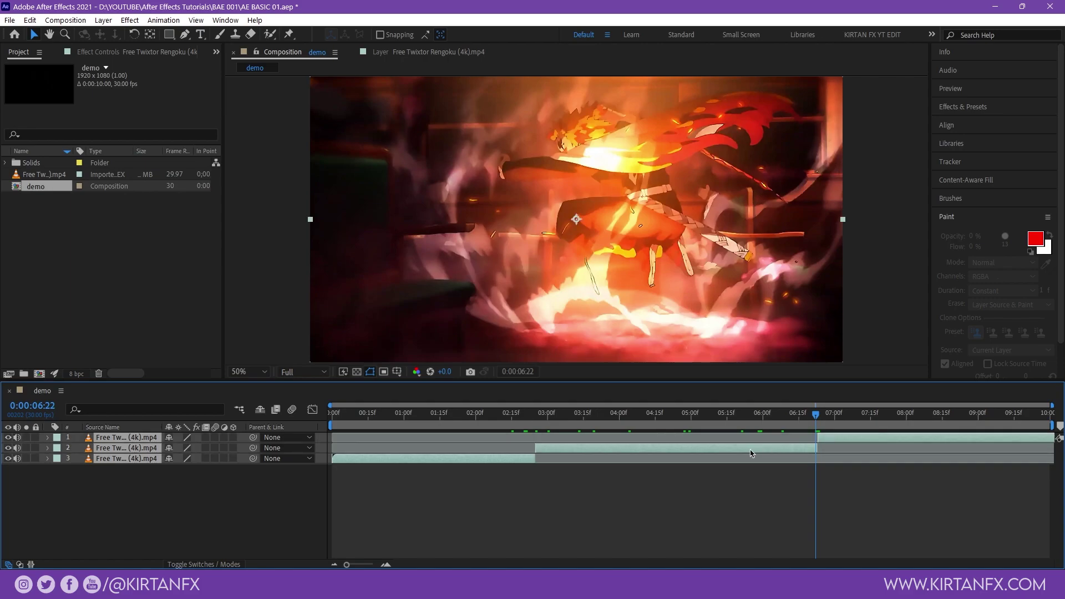
key("ctrl+shift+c")
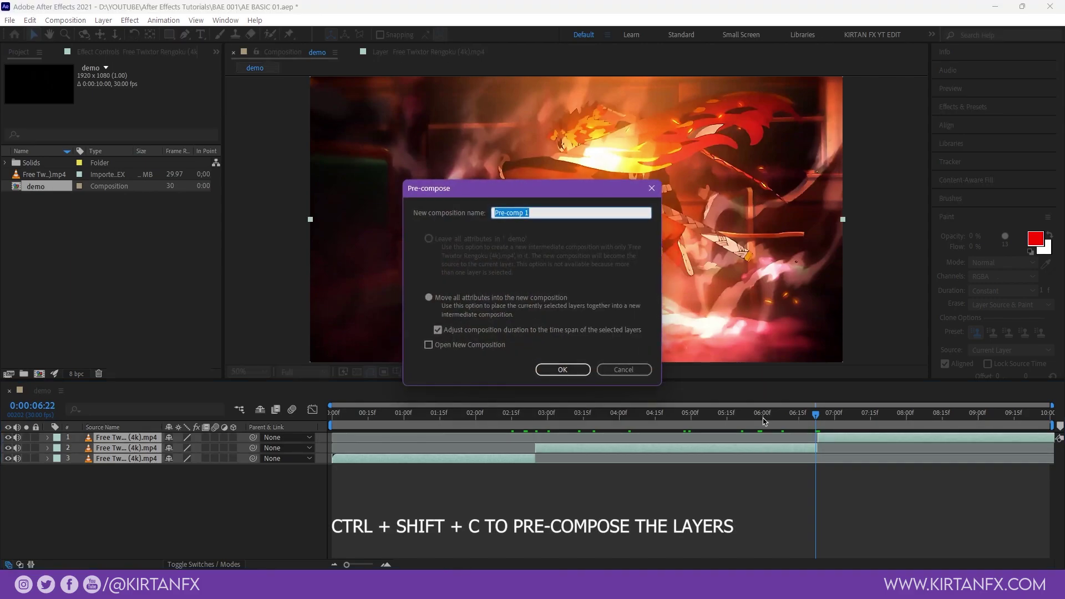
left_click(487, 299)
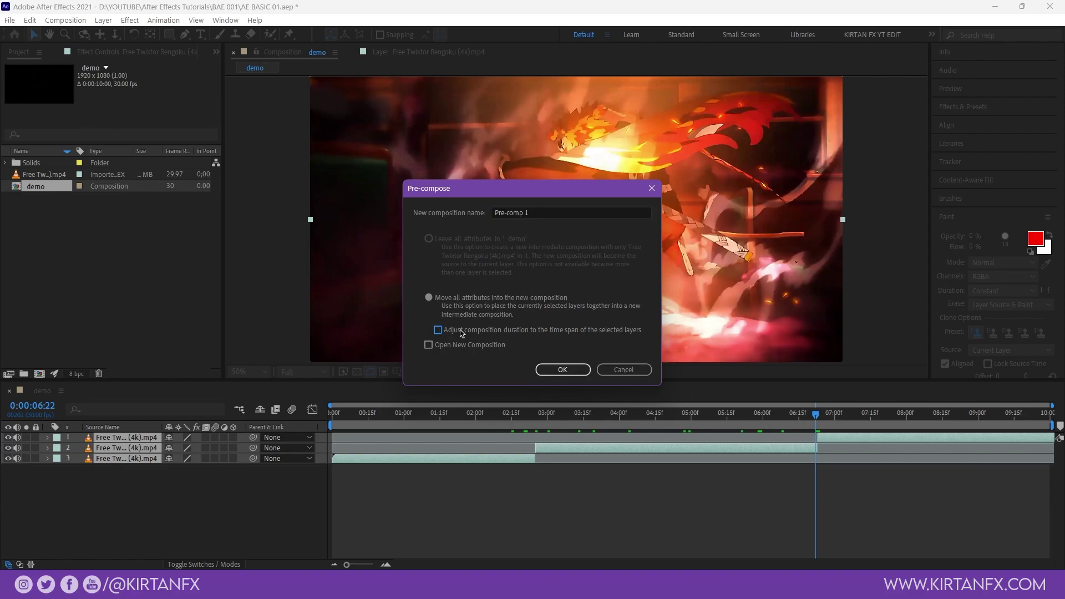
left_click(563, 370)
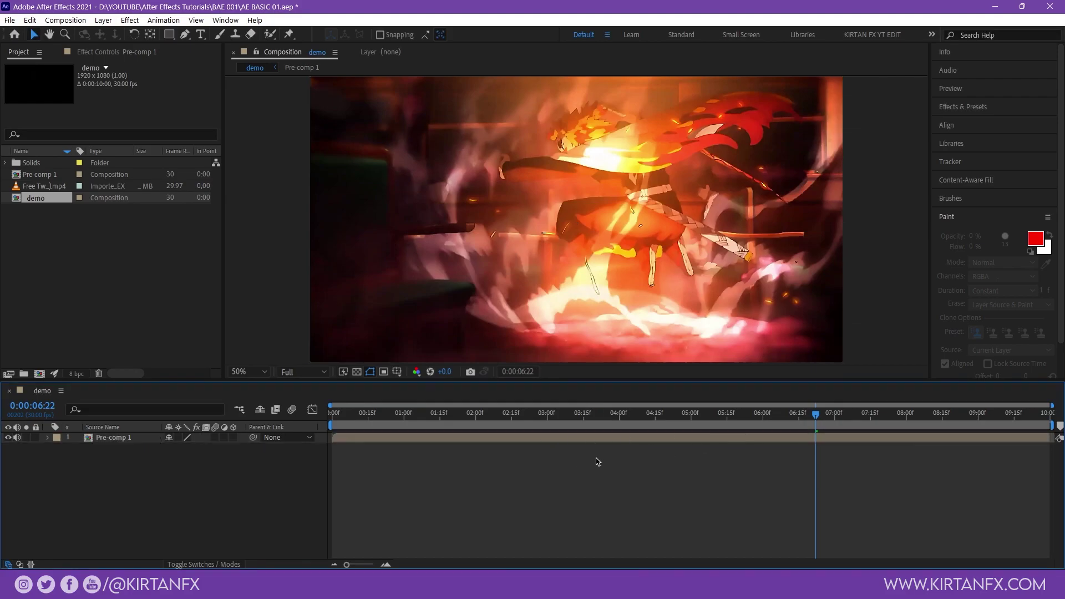
key("ctrl+z")
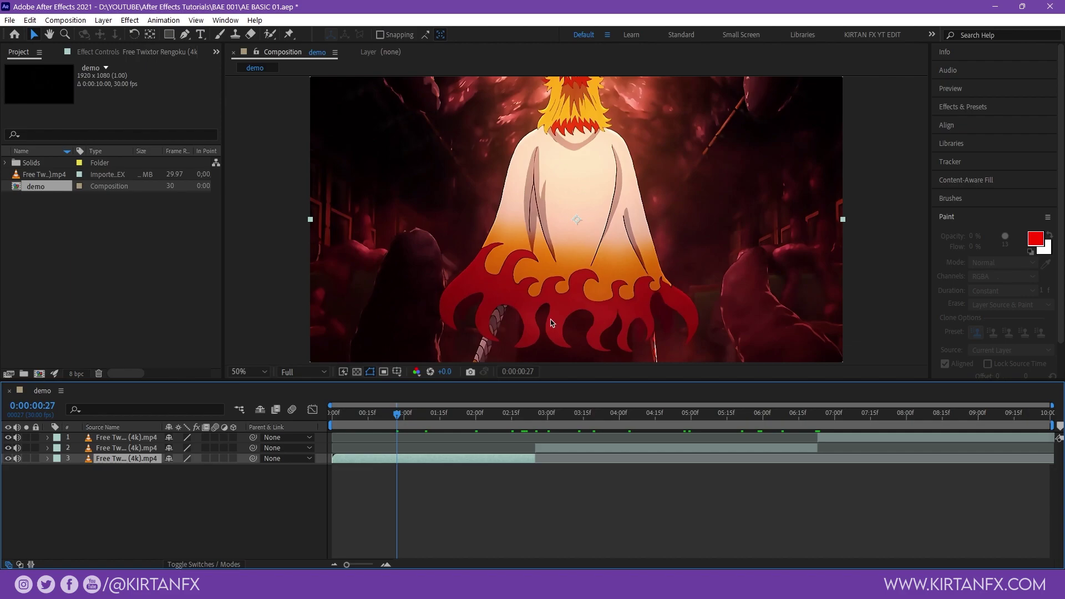
Reveal the Scale property of the earliest clip layer, try a different scale, and undo the change
left_click(447, 479)
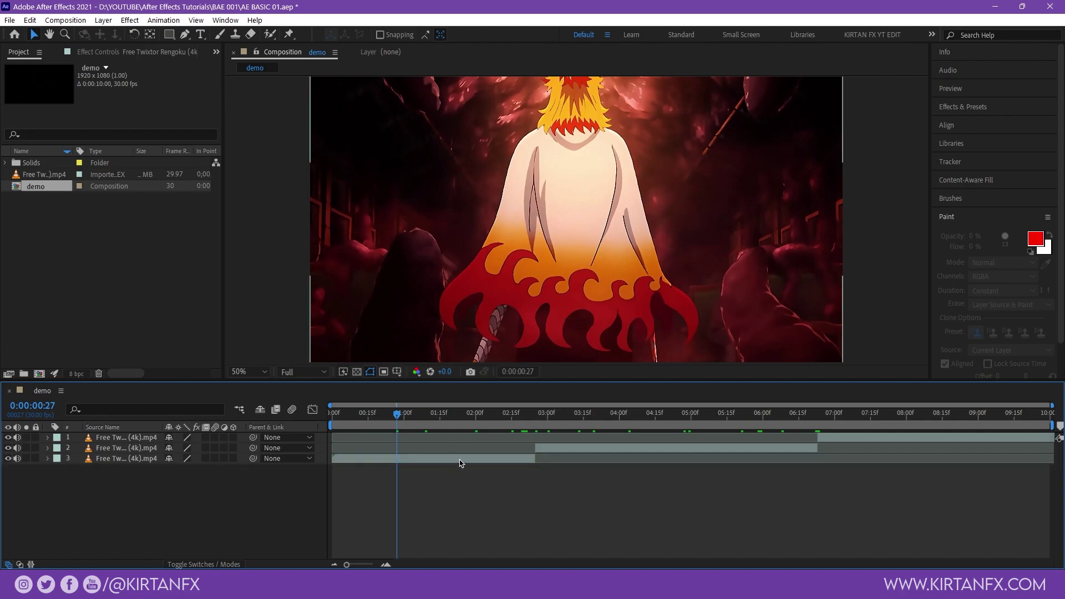
left_click(460, 463)
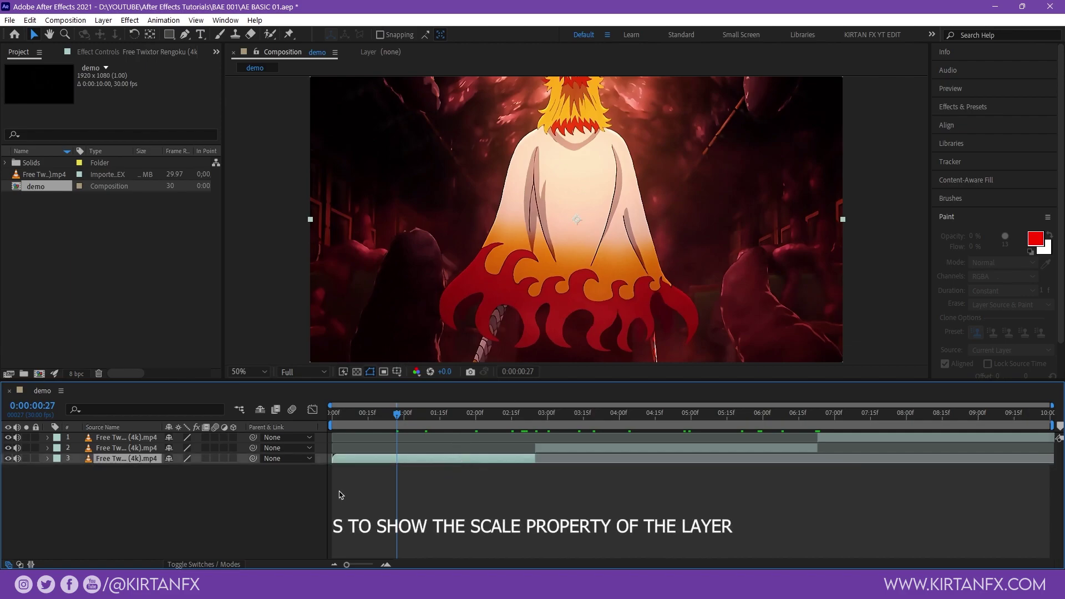
key("s")
left_click_drag(201, 469, 266, 486)
key("ctrl+z")
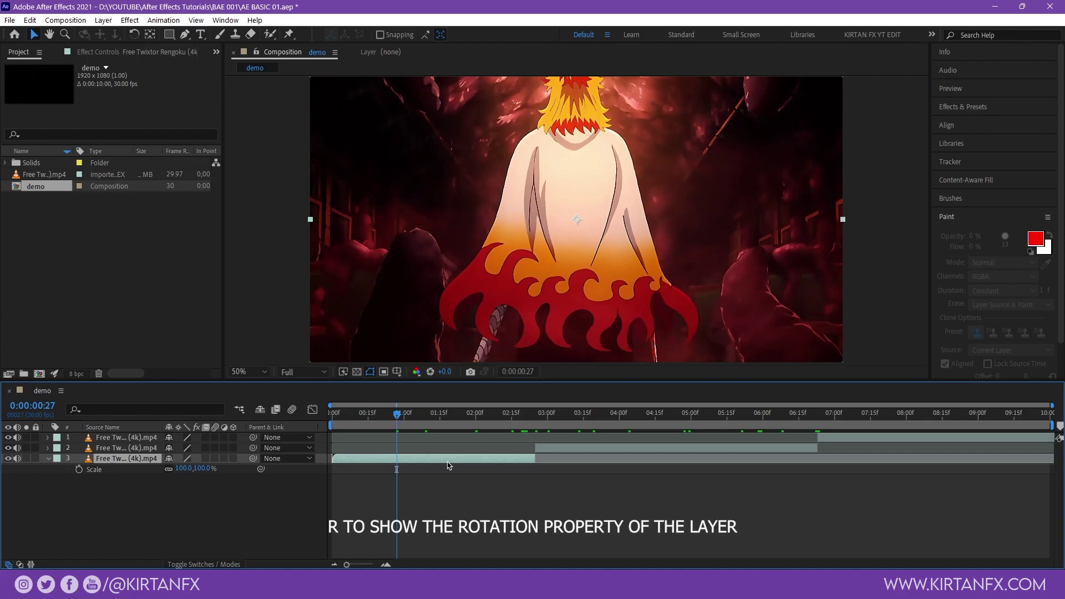
Try a different Rotation on the earliest clip and undo it, and try adjusting its Opacity
key("r")
left_click_drag(183, 469, 221, 472)
key("ctrl+z")
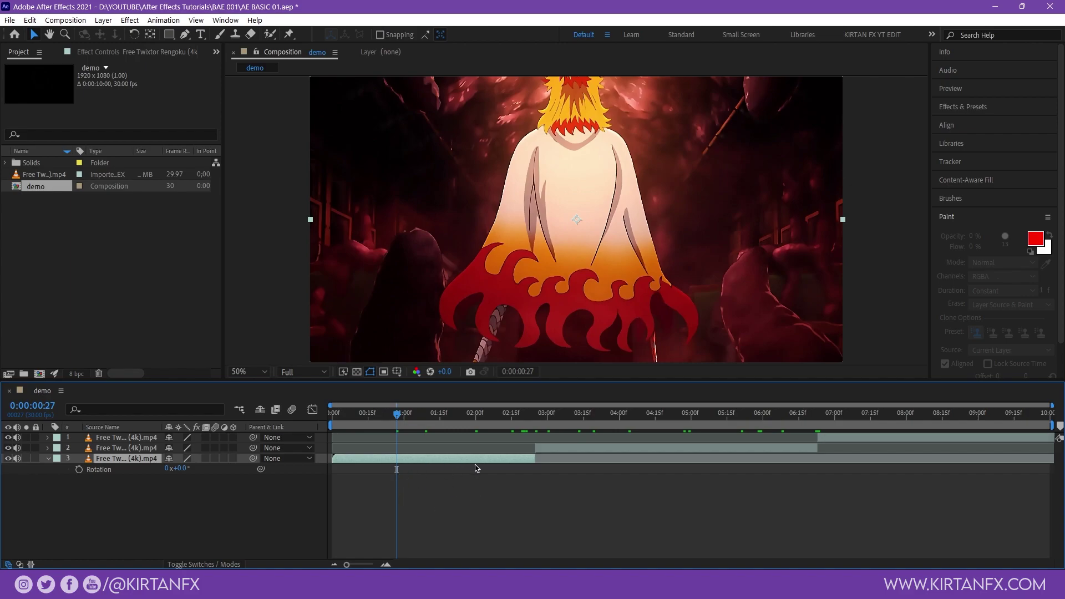
key("t")
mouse_move(169, 469)
left_mouse_down()
mouse_move(128, 469)
mouse_move(172, 469)
left_mouse_up()
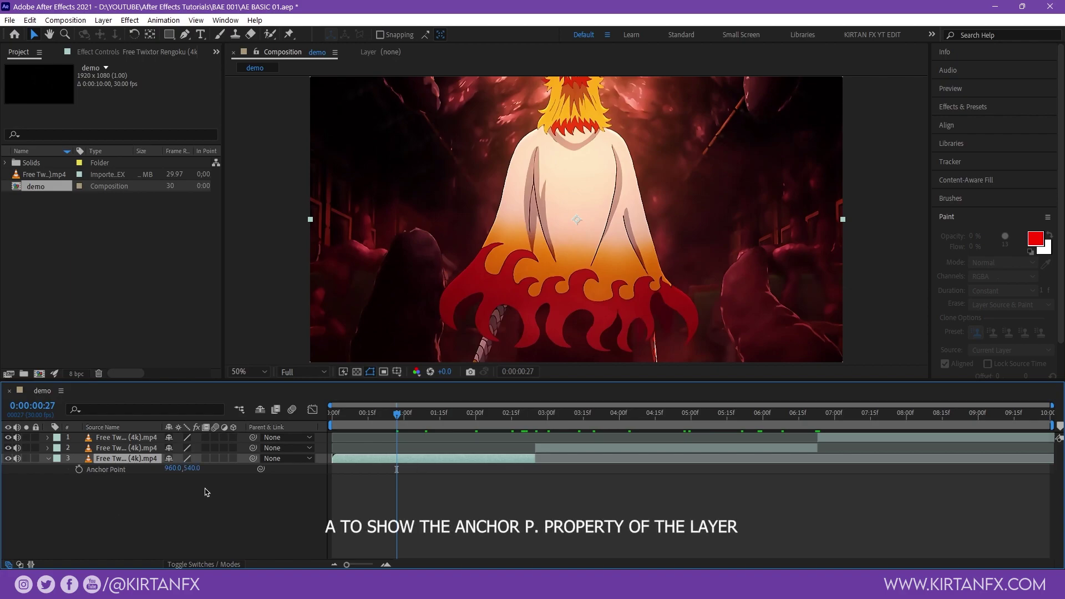
Reveal the earliest clip's Anchor Point, try shifting it, undo the shift and deselect the layer
key("a")
left_click_drag(191, 469, 272, 464)
key("ctrl+z")
left_click(438, 497)
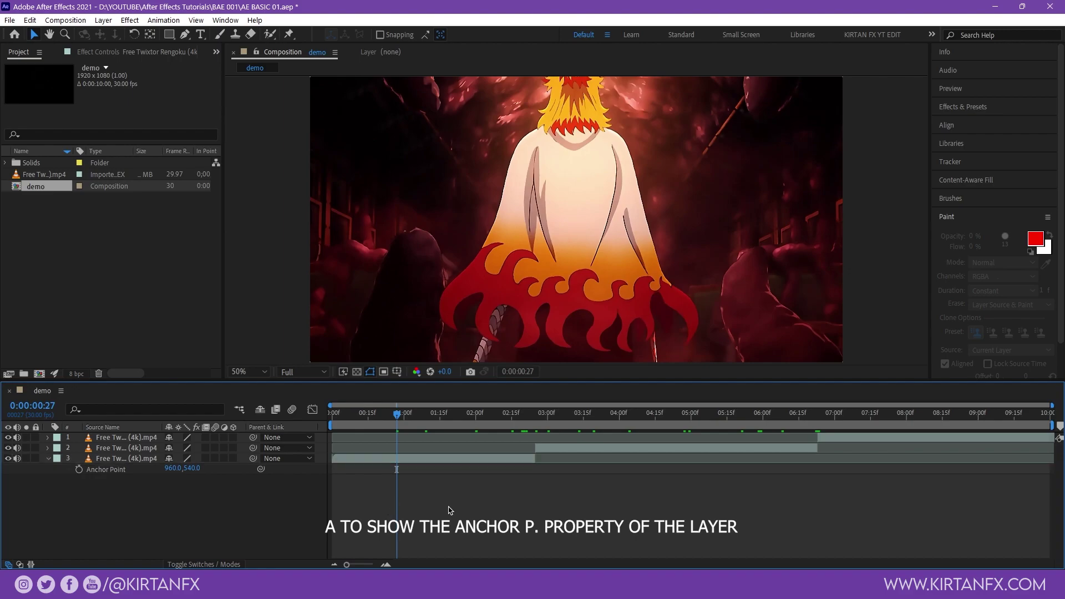
Create a 1920 x 1080 px deep red solid layer in the demo composition and delete it
left_click(255, 507)
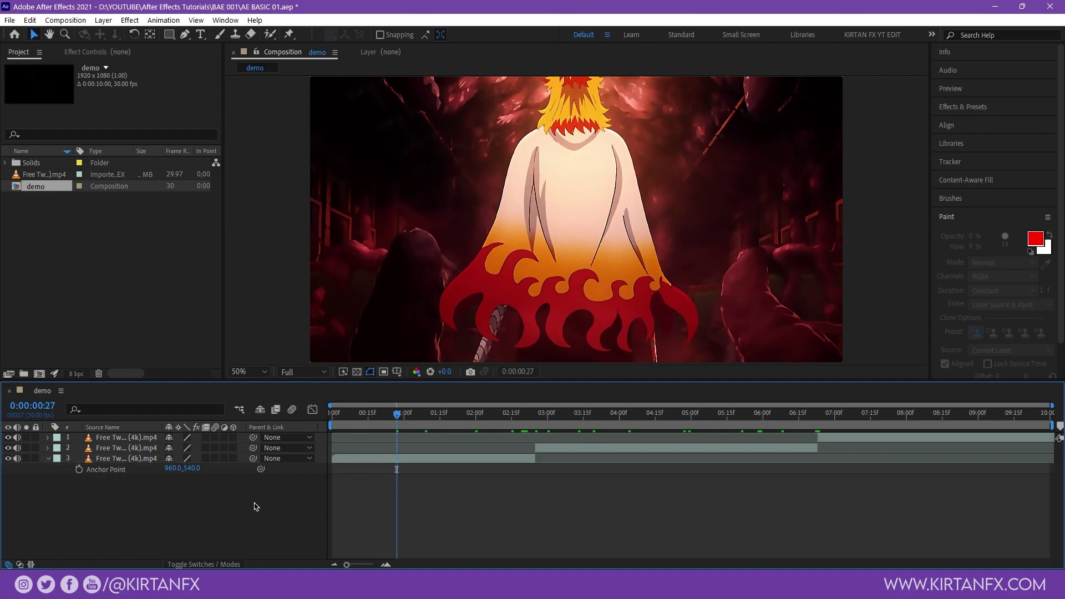
right_click(221, 521)
mouse_move(333, 380)
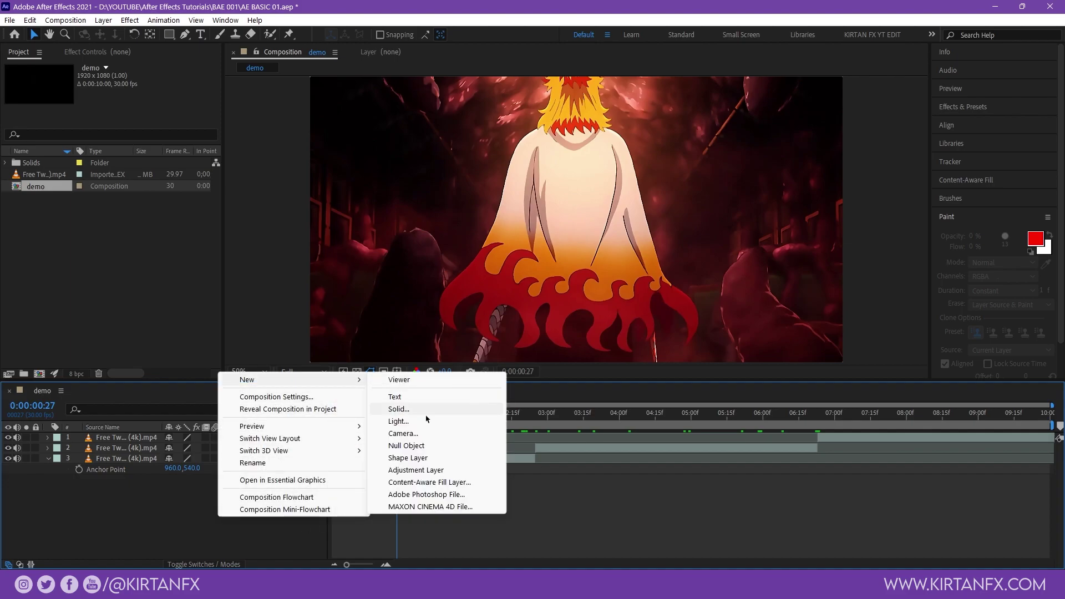
left_click(422, 409)
left_click(524, 369)
left_click(537, 313)
left_click(651, 219)
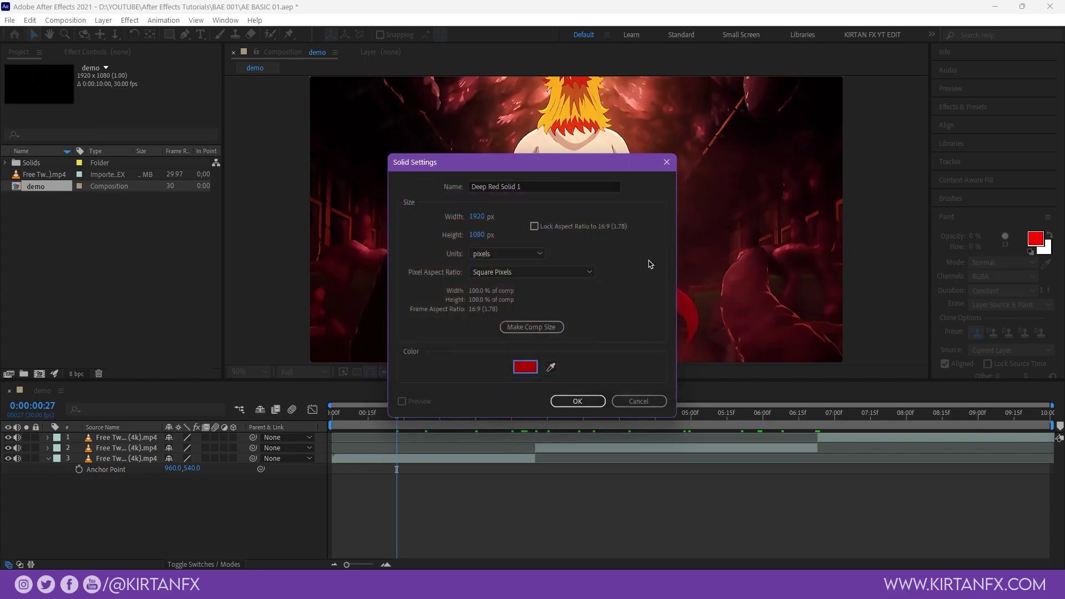
left_click(579, 400)
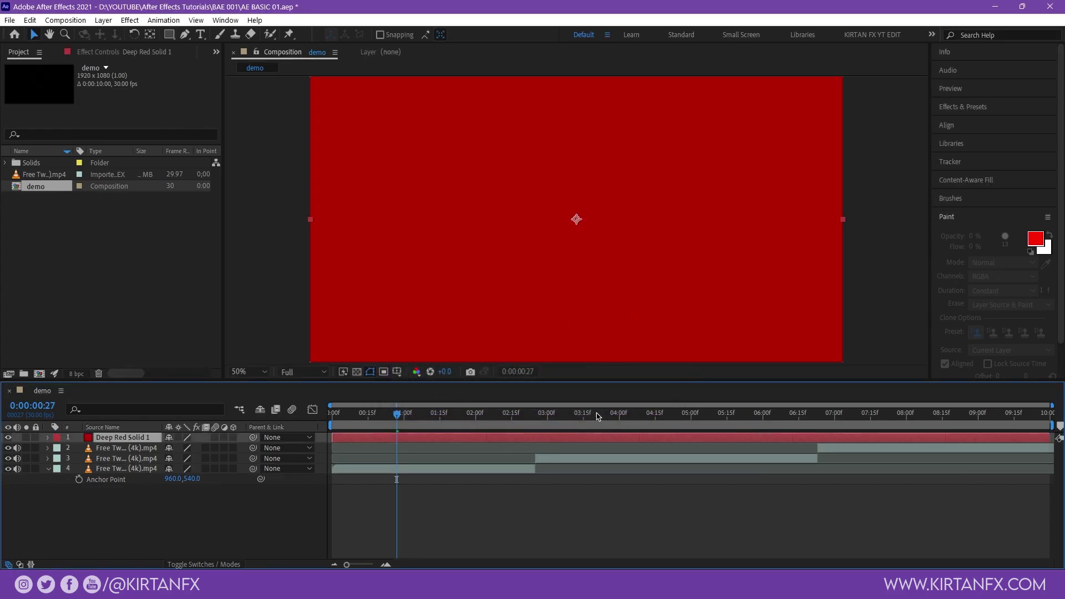
key("Delete")
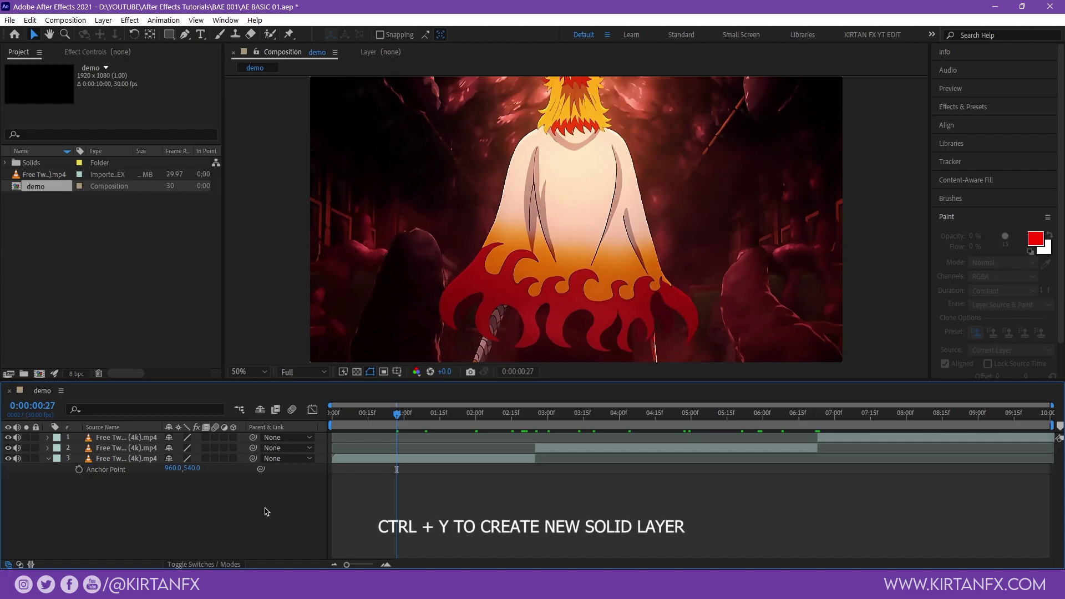
Create a 1920 x 1080 px solid layer coloured dark gray and delete it
key("ctrl+y")
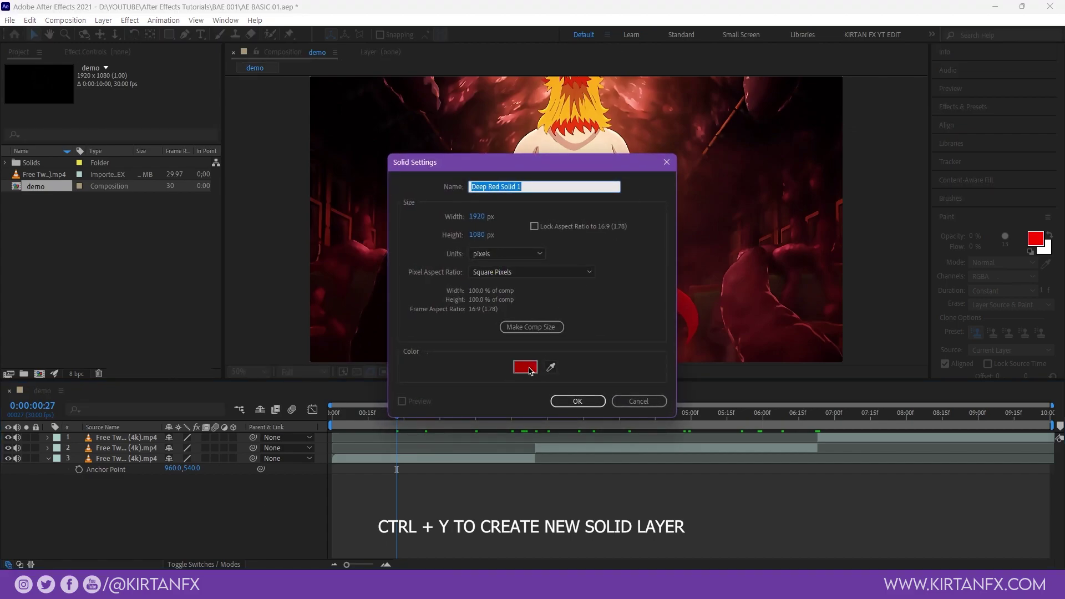
left_click(525, 365)
left_click_drag(491, 262, 389, 328)
left_click(653, 218)
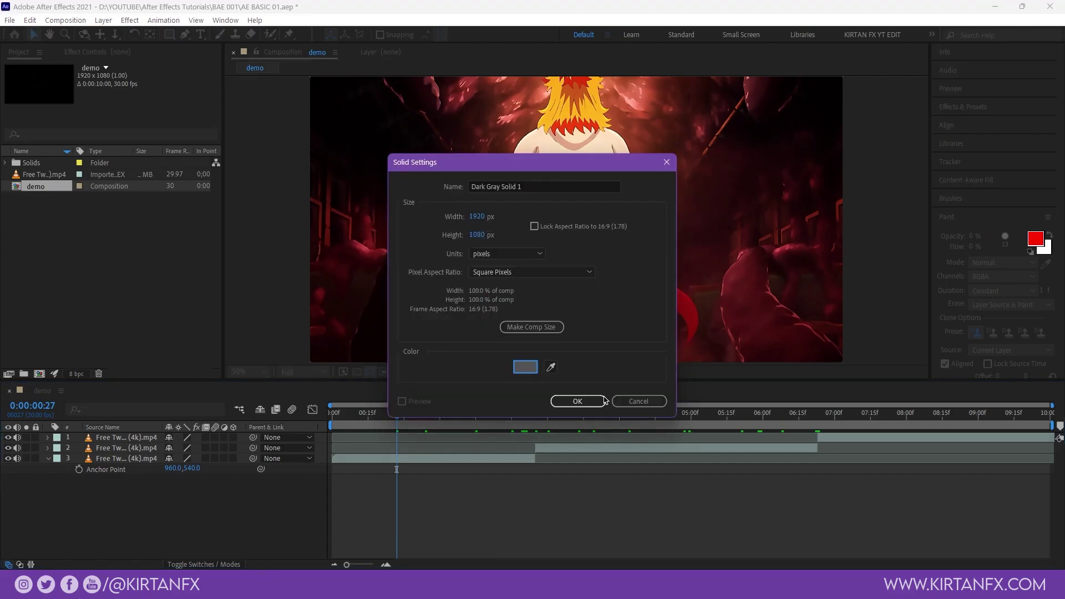
left_click(578, 401)
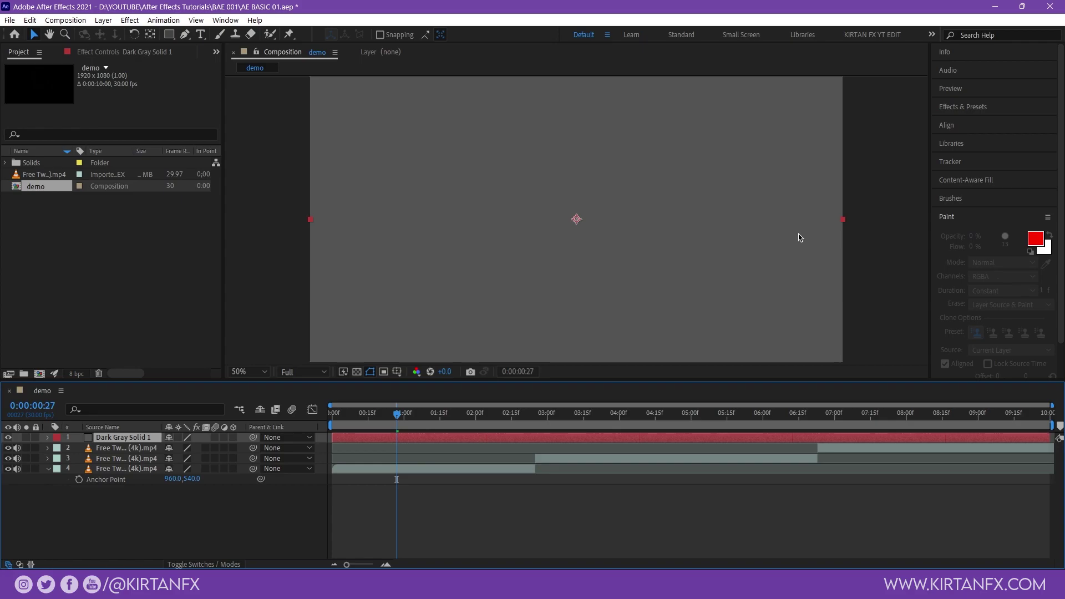
key("Delete")
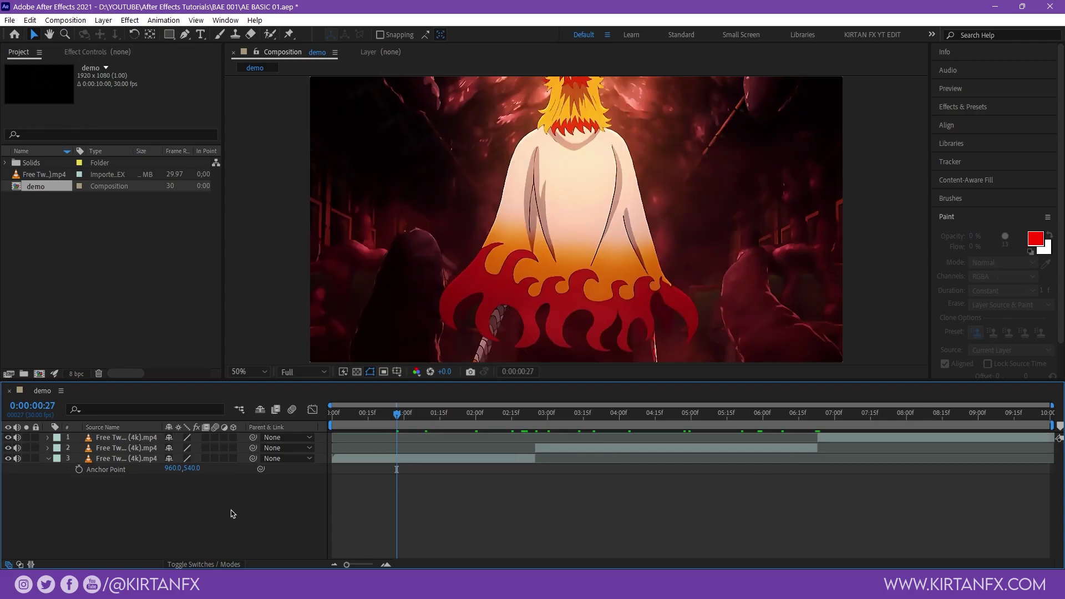
Create an adjustment layer in the demo composition twice, deleting it each time
right_click(201, 503)
left_click(154, 524)
right_click(153, 524)
left_click(344, 472)
key("Delete")
key("ctrl+alt+y")
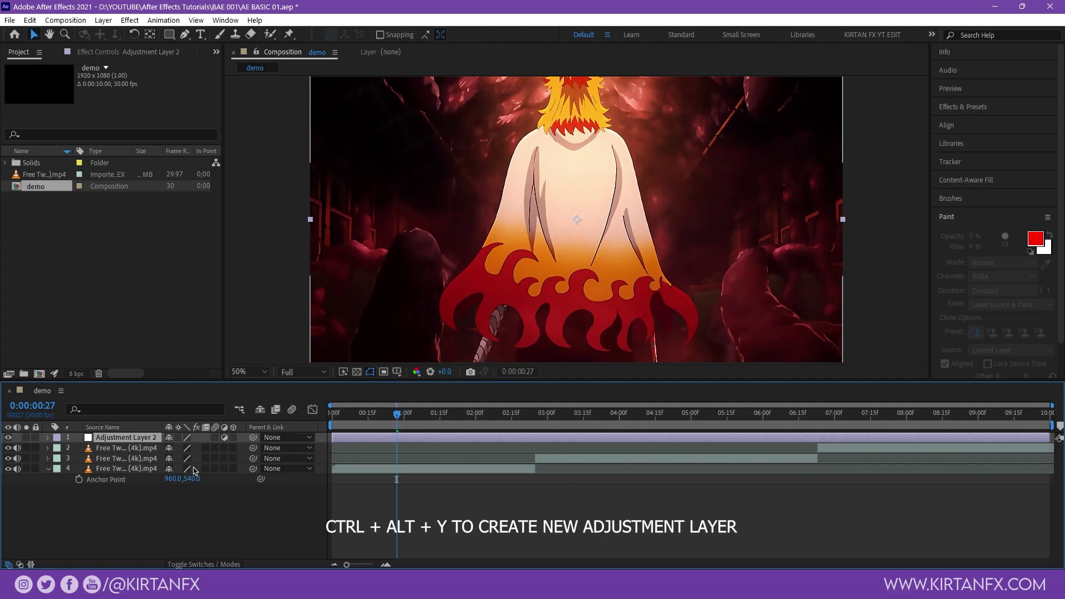
key("Delete")
right_click(274, 508)
right_click(220, 509)
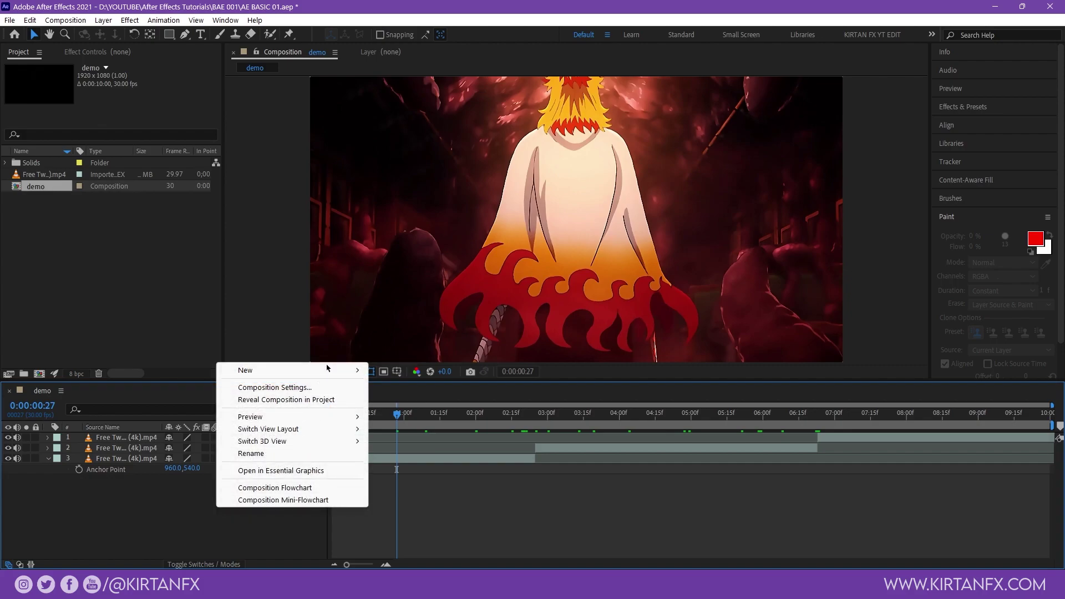
left_click(304, 527)
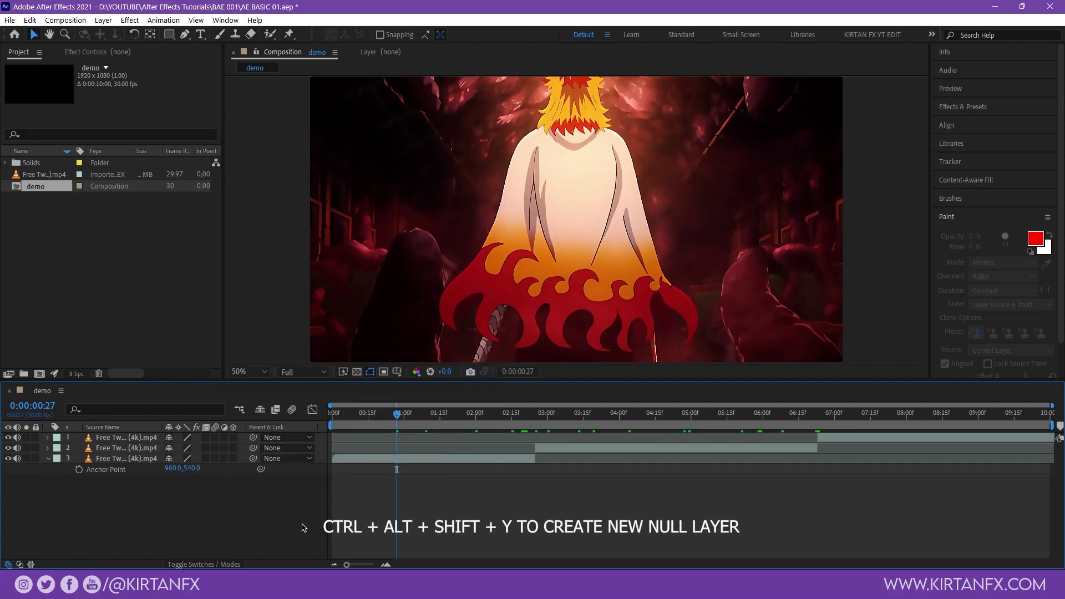
Create a null object layer in the demo composition and delete it
key("ctrl+alt+shift+y")
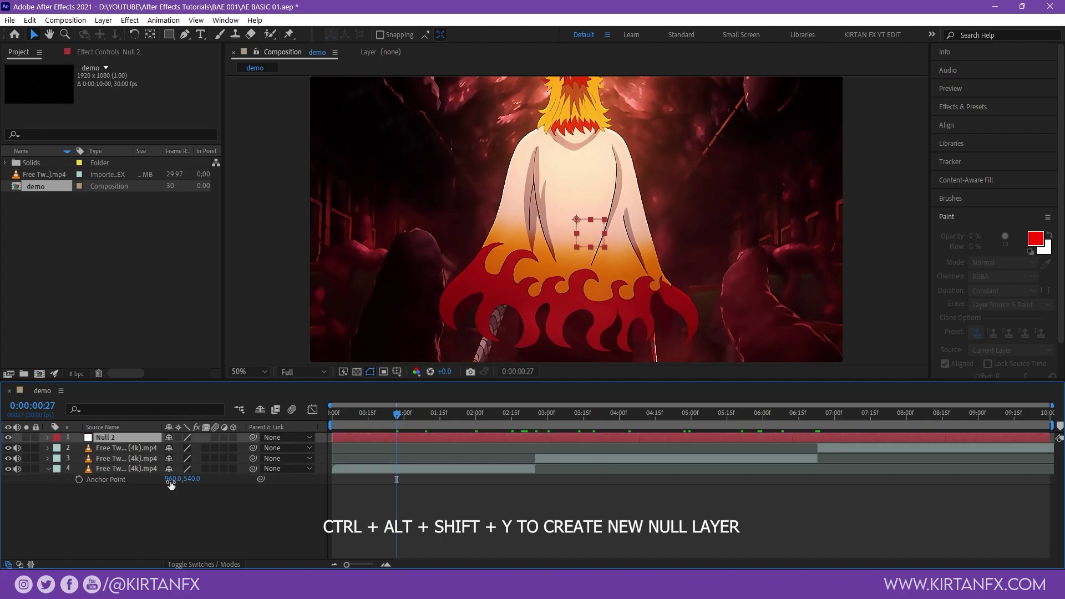
key("Delete")
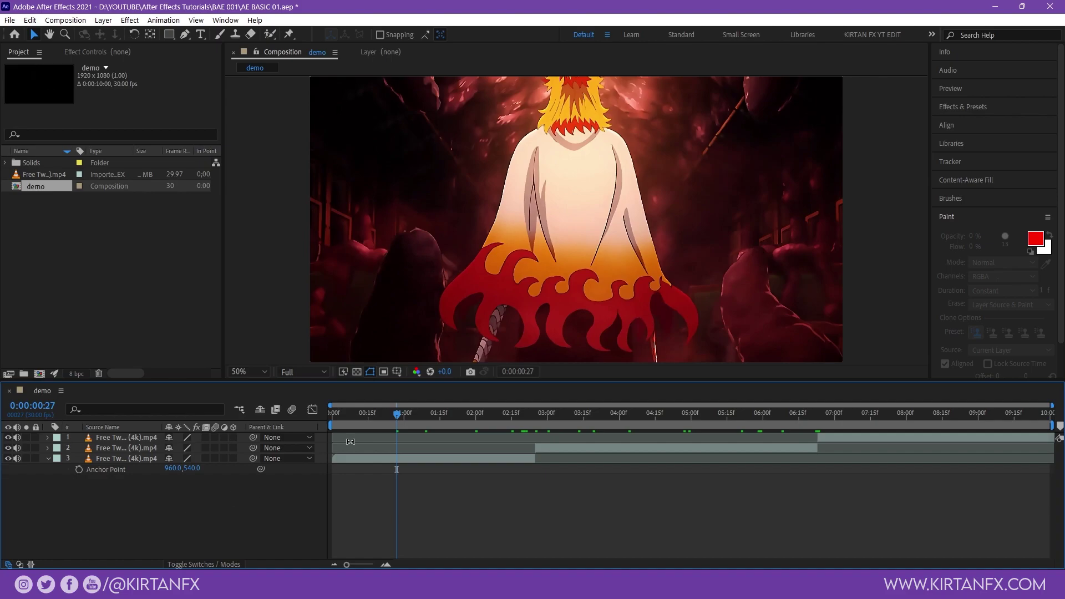
right_click(192, 502)
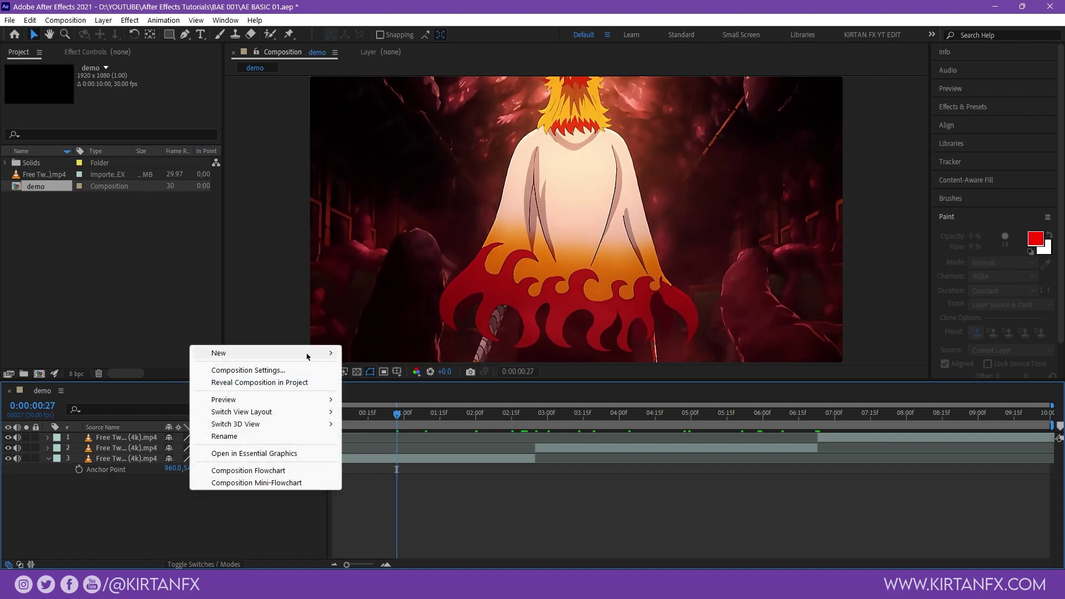
right_click(126, 498)
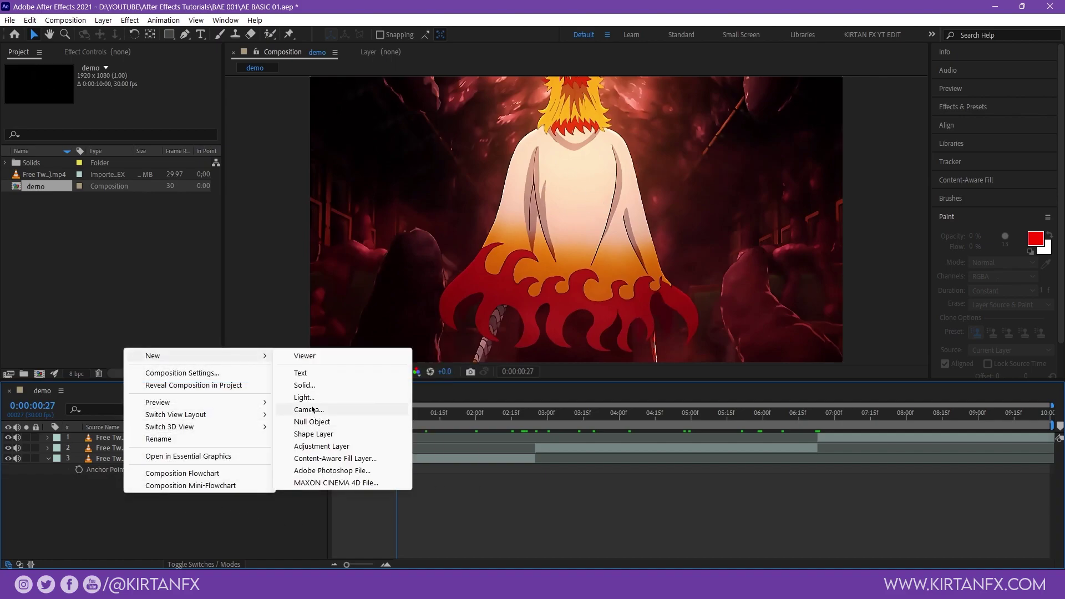
left_click(628, 373)
Activate the Type tool and place a text insertion point over the figure in the composition view
key("ctrl+t")
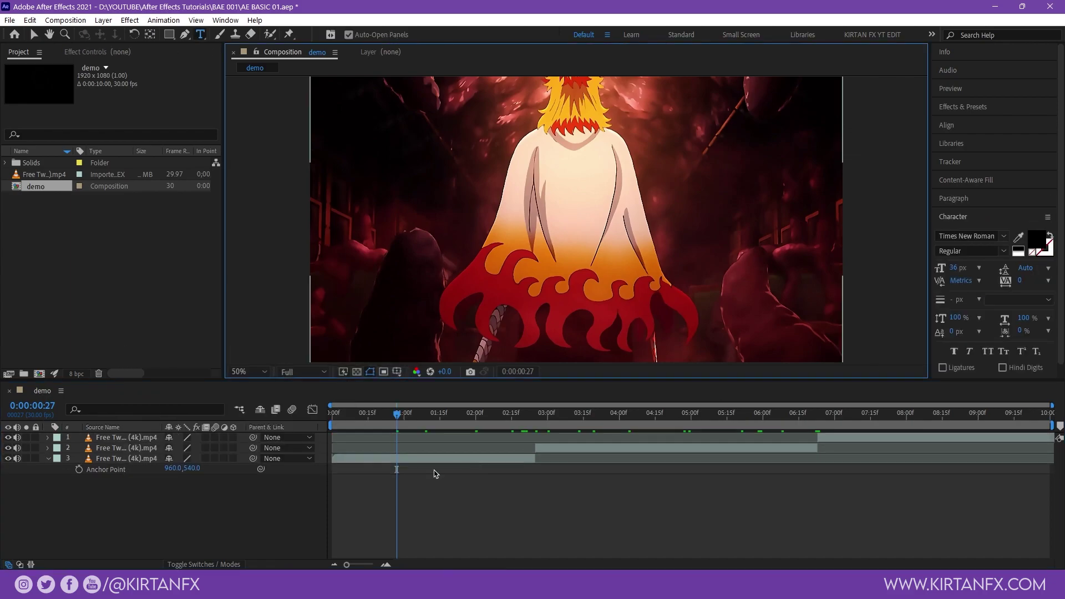
left_click(589, 213)
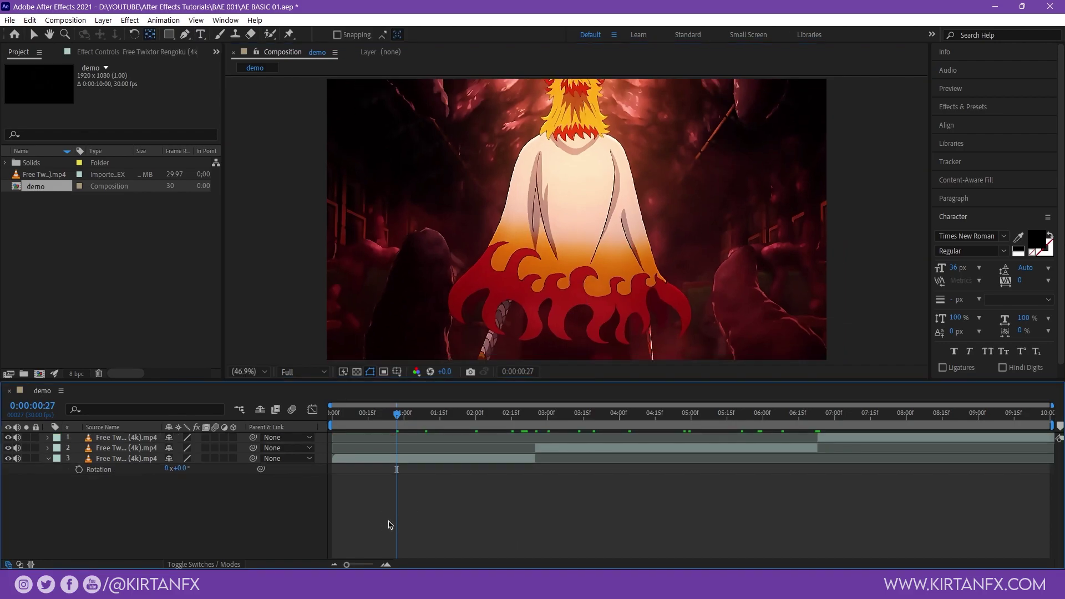
Reveal the Scale and Position properties of the third video layer together with its Rotation, and deselect the layer
left_click(444, 458)
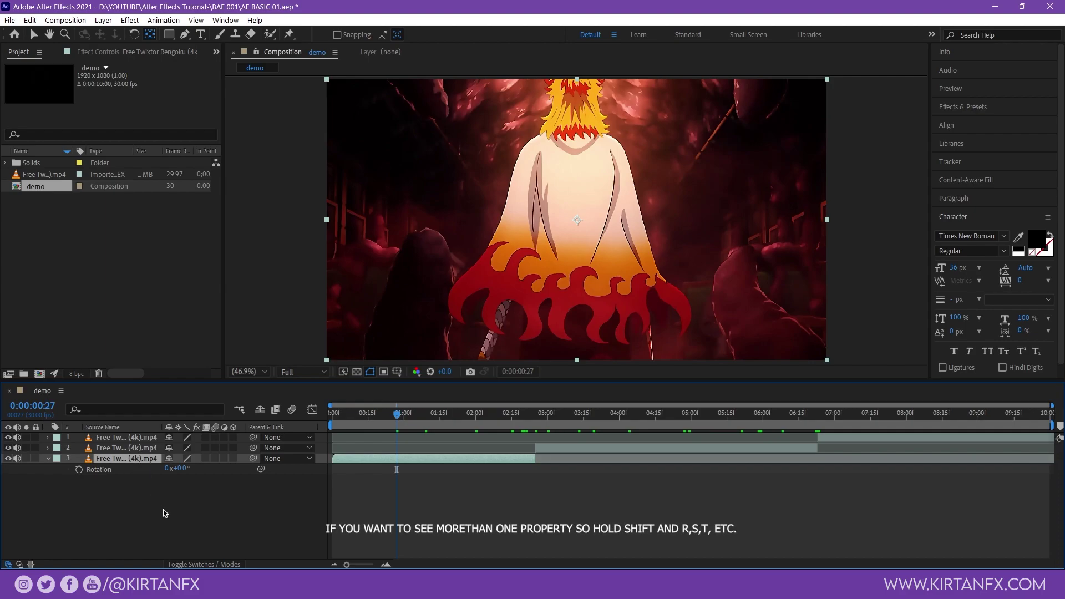
key("shift+s")
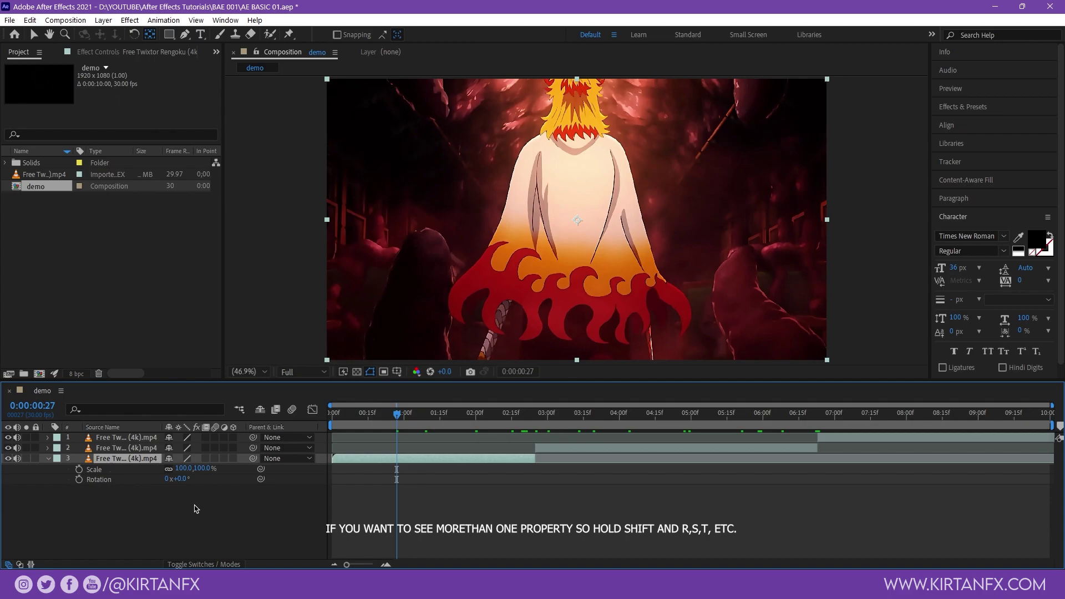
key("shift+p")
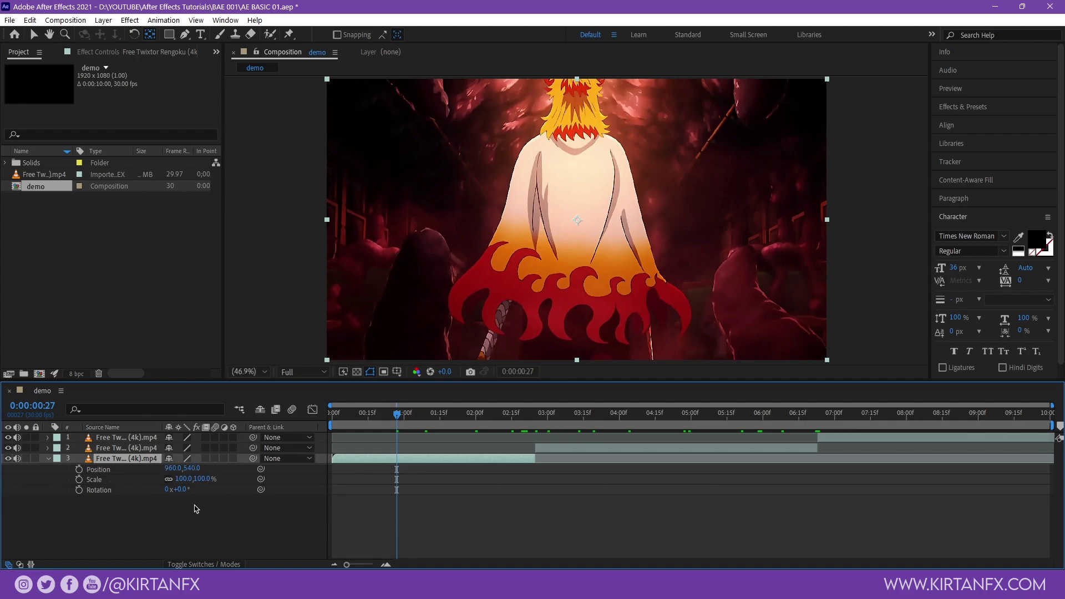
left_click_drag(194, 509, 166, 471)
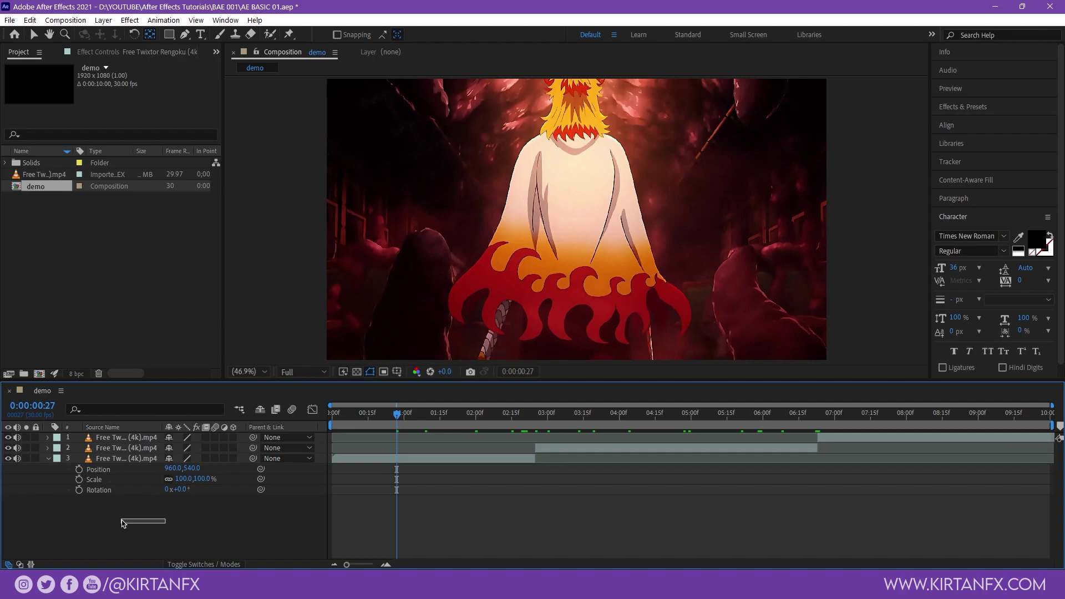
Toggle the display of the third layer's keyframed properties, moving the playhead back three frames to 0:00:00:24
left_click(417, 460)
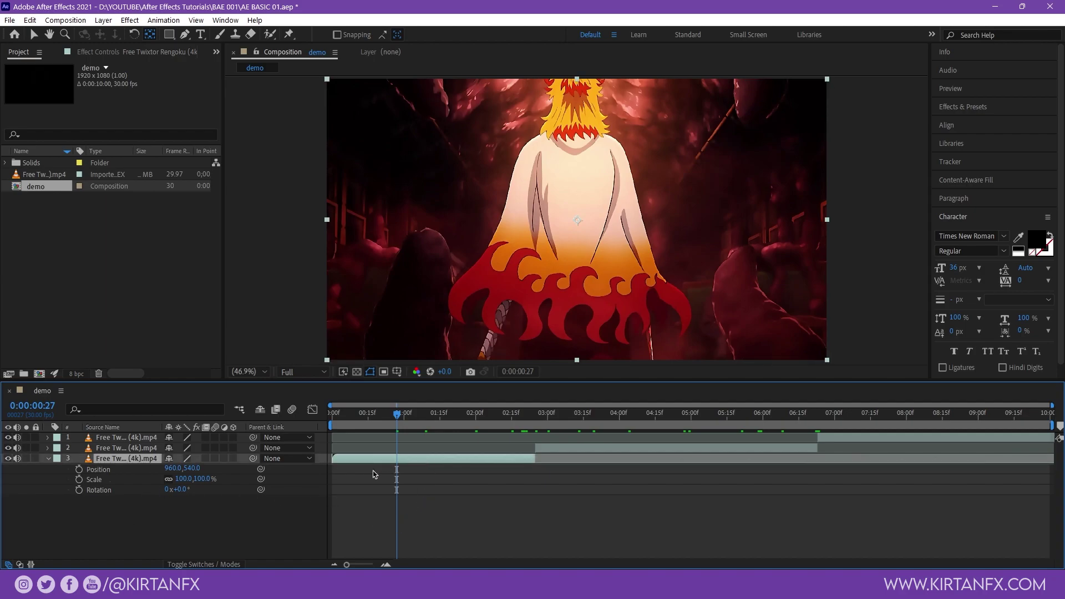
key("u")
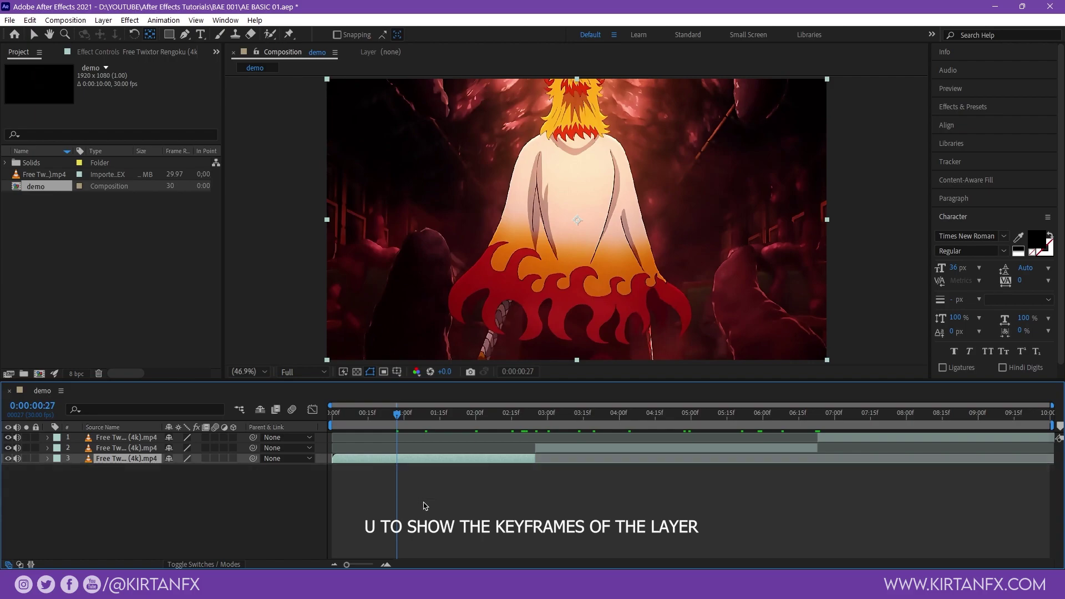
key("u")
key("v")
key("Page_Up")
key("Page_Up")
key("Page_Up")
key("u")
key("u")
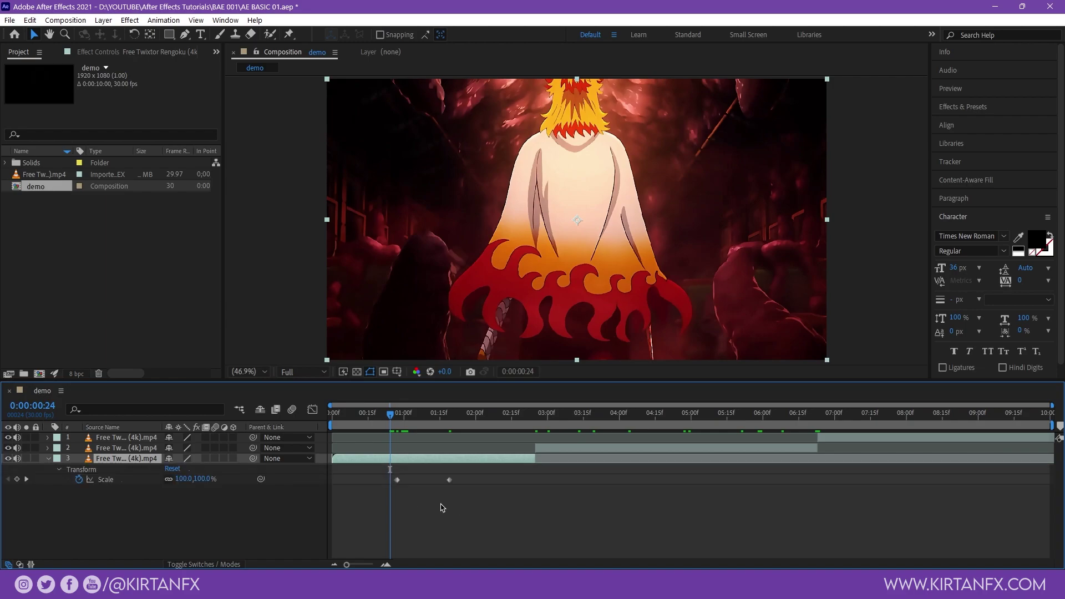
key("u")
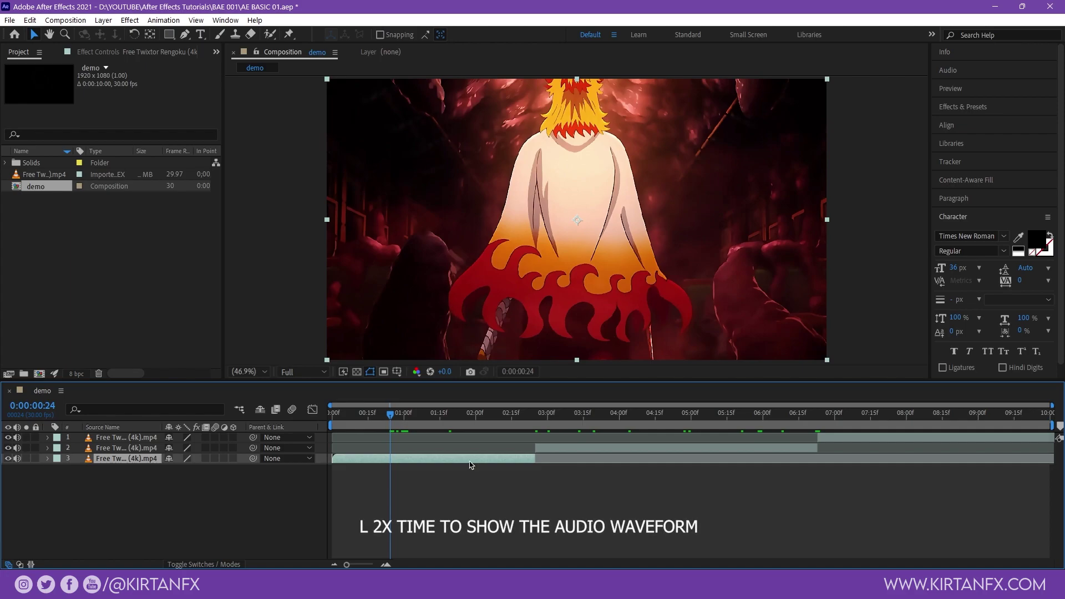
Reveal the audio waveform of the third video layer
key("l")
key("l")
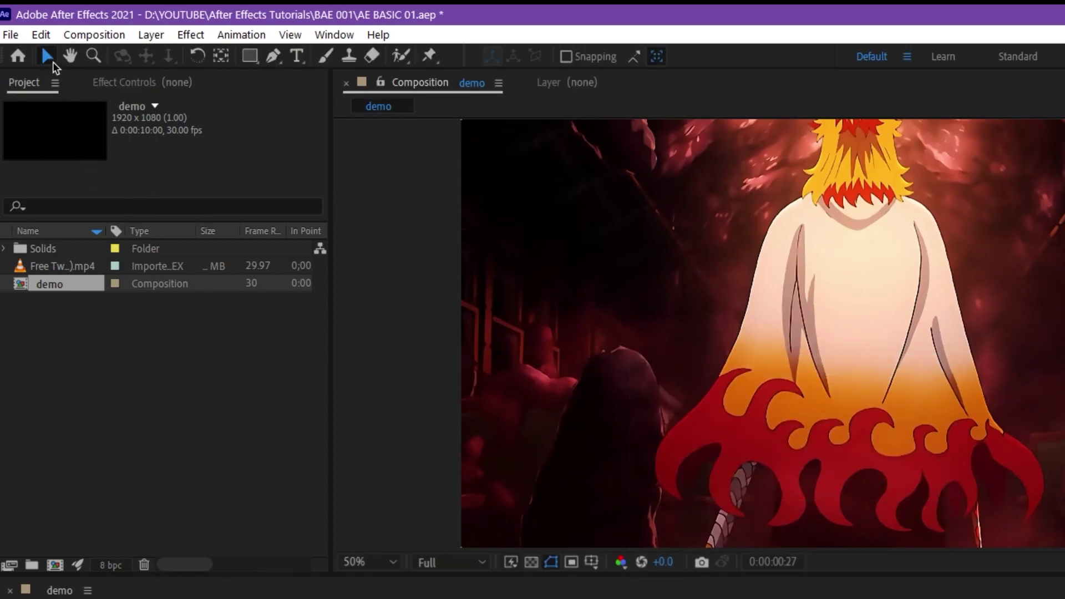
Try moving the third video layer slightly sideways in the composition view with the Selection tool
left_click(49, 57)
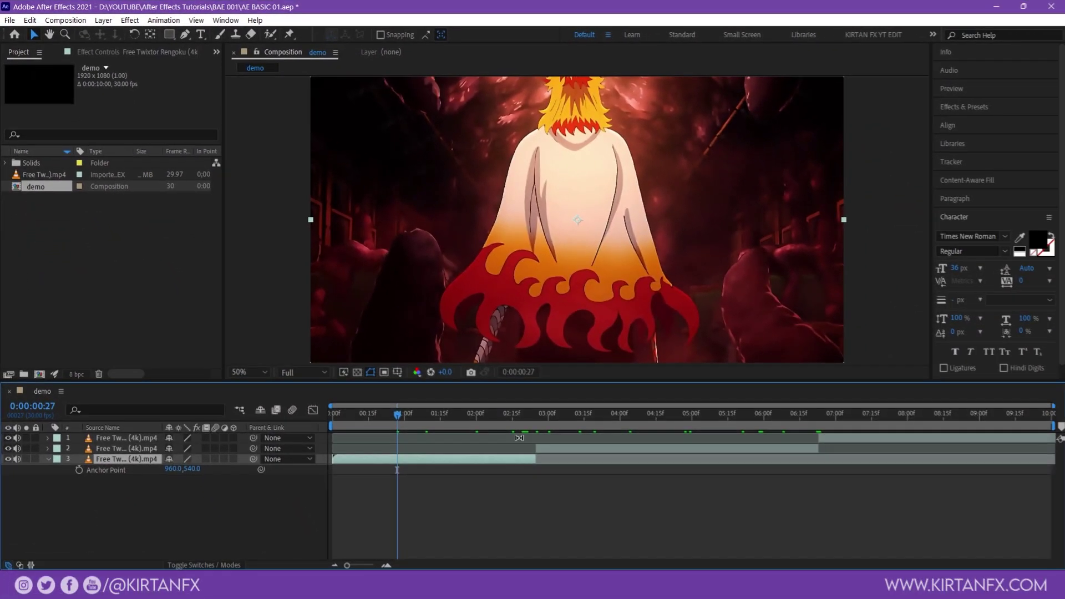
left_click(877, 426)
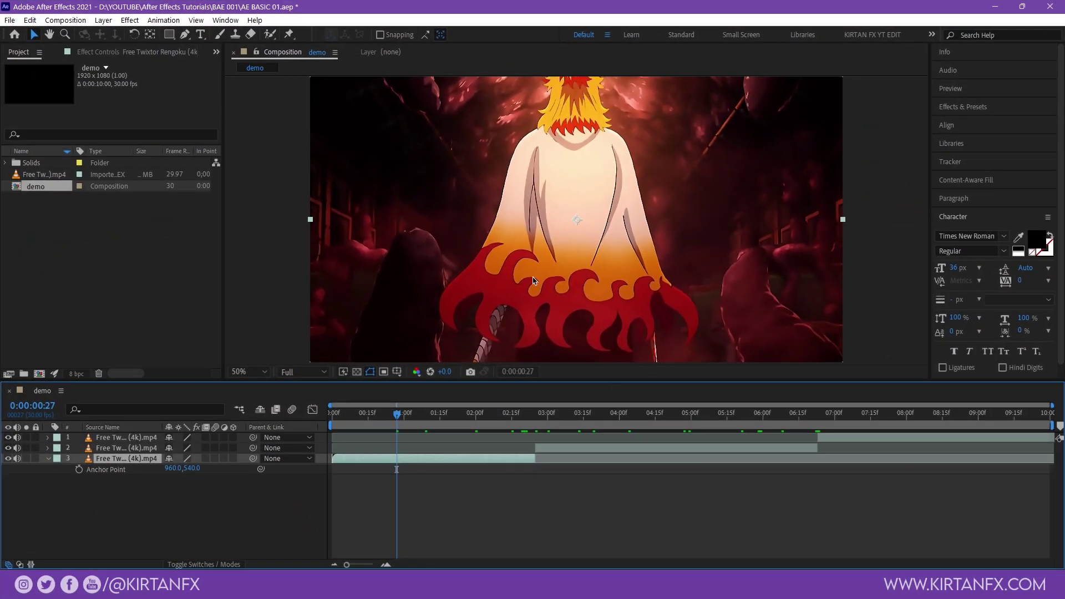
left_click_drag(622, 295, 600, 297)
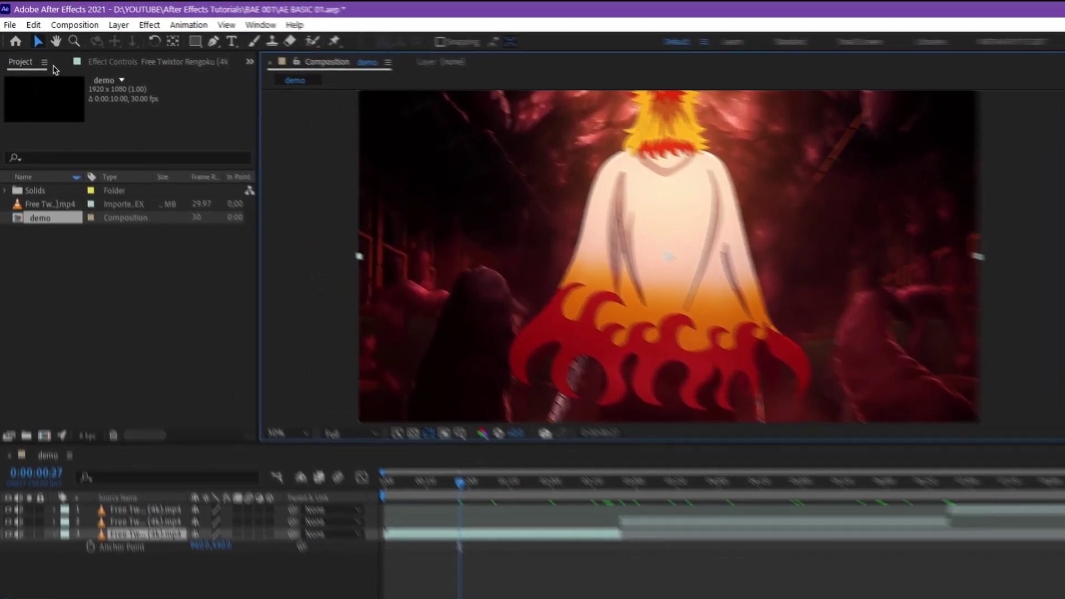
Inspect the composition with the Hand tool: magnify it to 400%, pan across the figure, and reduce it to 200%
left_click(49, 34)
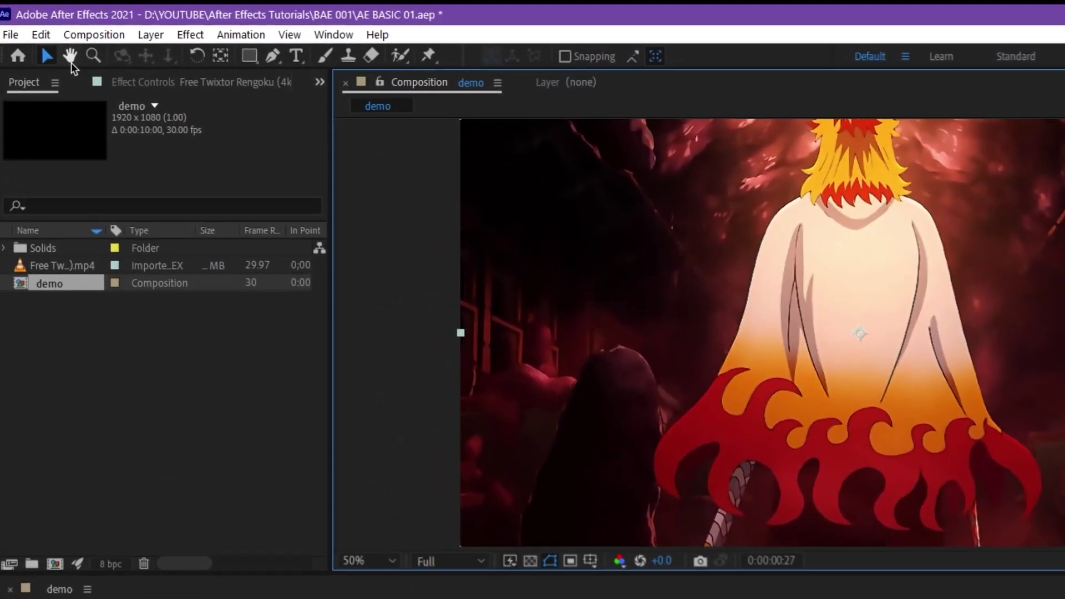
key("period")
key("period")
key("period")
key("period")
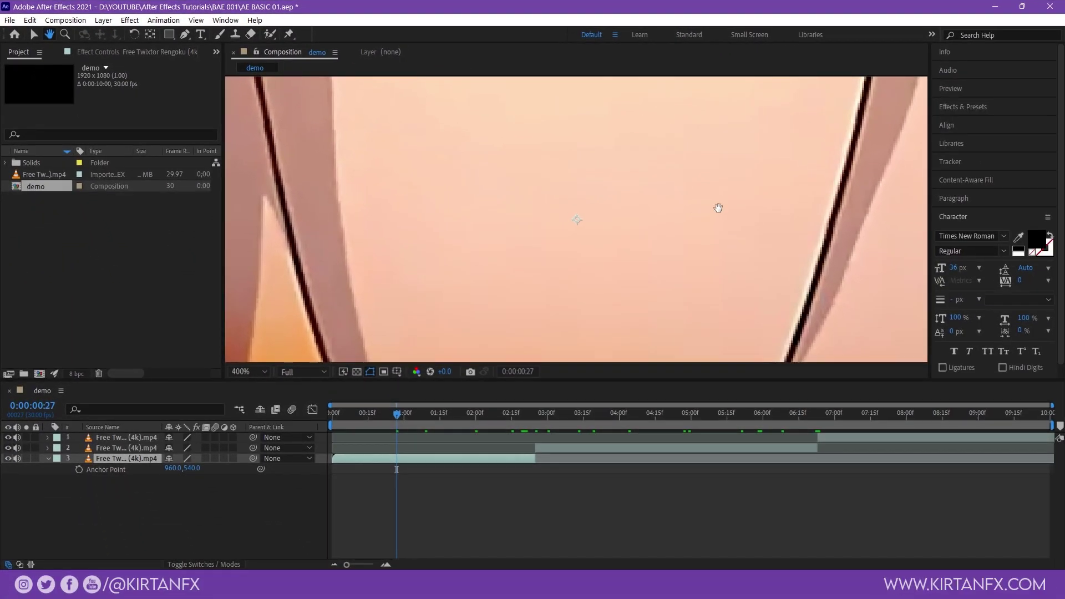
left_click_drag(719, 207, 466, 247)
key("comma")
Shift the third layer slightly in the composition view with the Selection tool and undo the move
key("v")
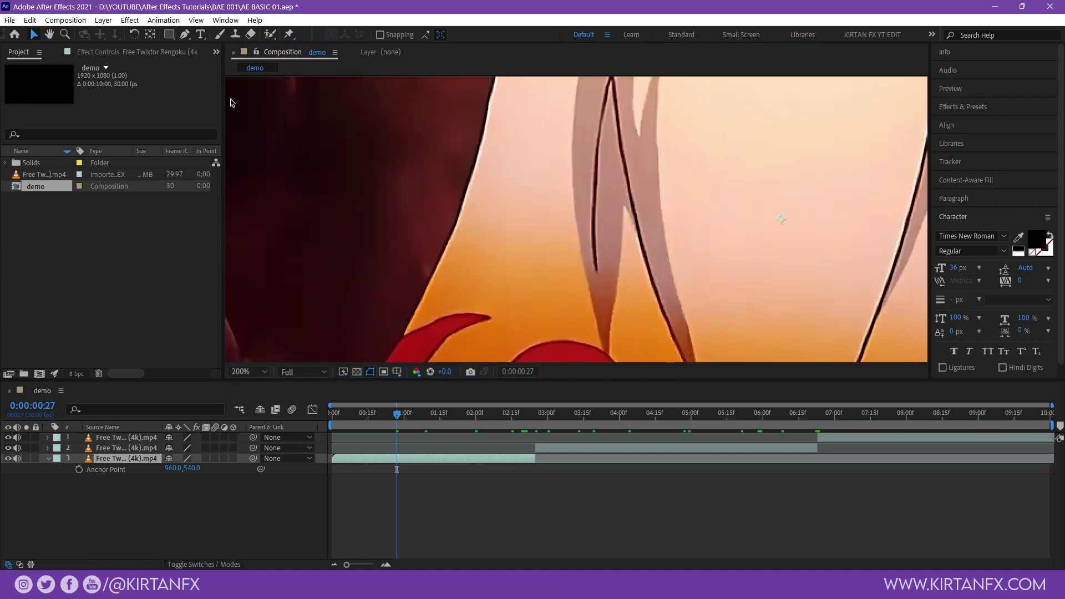
left_click_drag(650, 222, 608, 218)
key("ctrl+z")
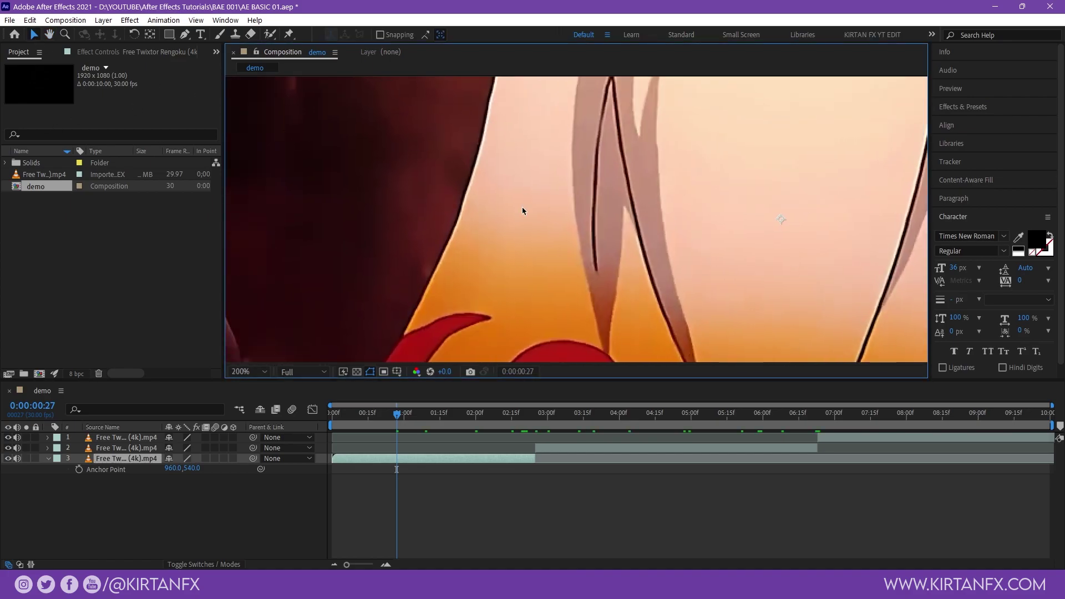
Pan across the magnified composition with the Hand tool and again from the Selection tool, and fit the frame to the view
key("h")
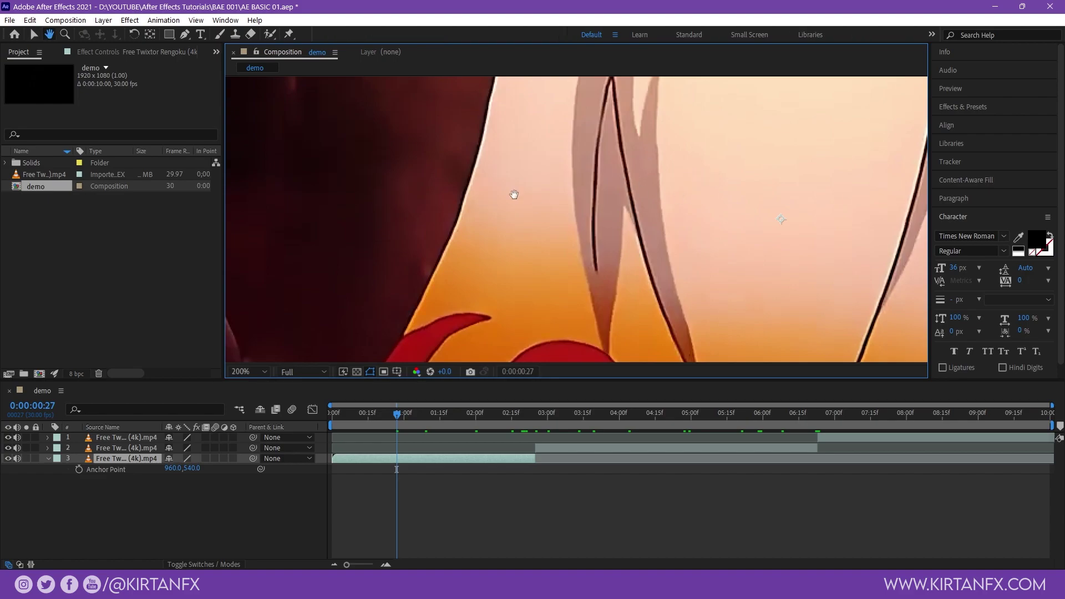
left_click_drag(722, 179, 458, 209)
mouse_move(692, 194)
left_mouse_down()
mouse_move(568, 199)
mouse_move(682, 202)
left_mouse_up()
key("v")
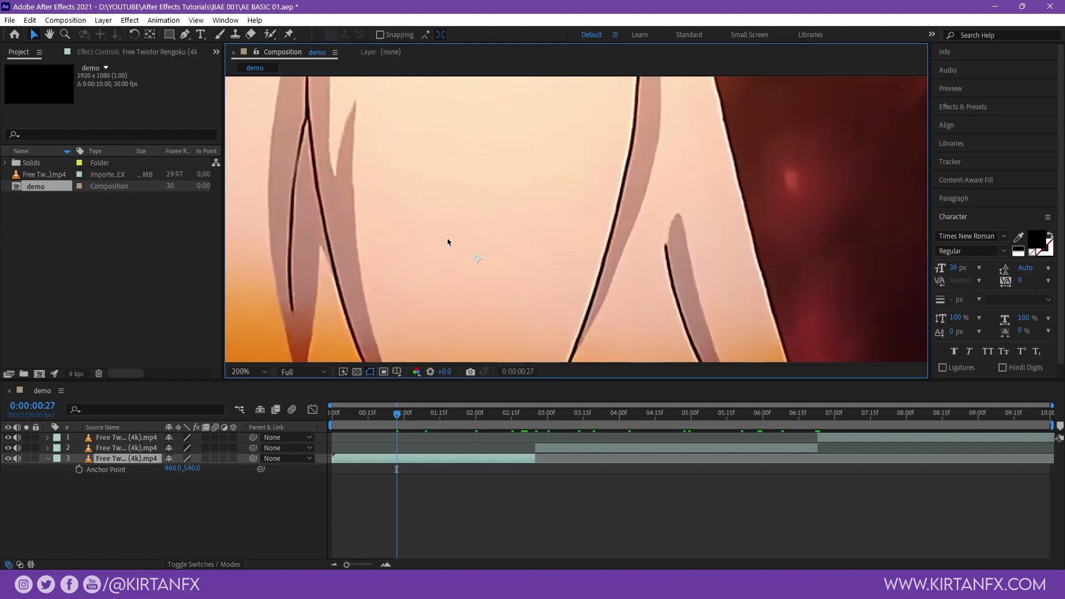
left_click_drag(386, 255, 610, 202)
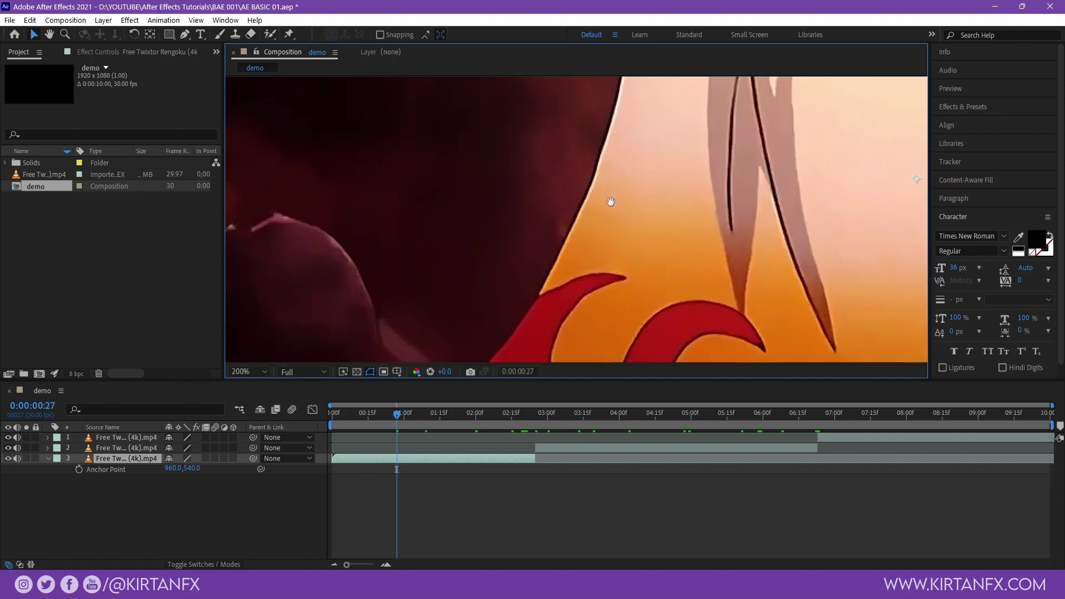
key("shift+slash")
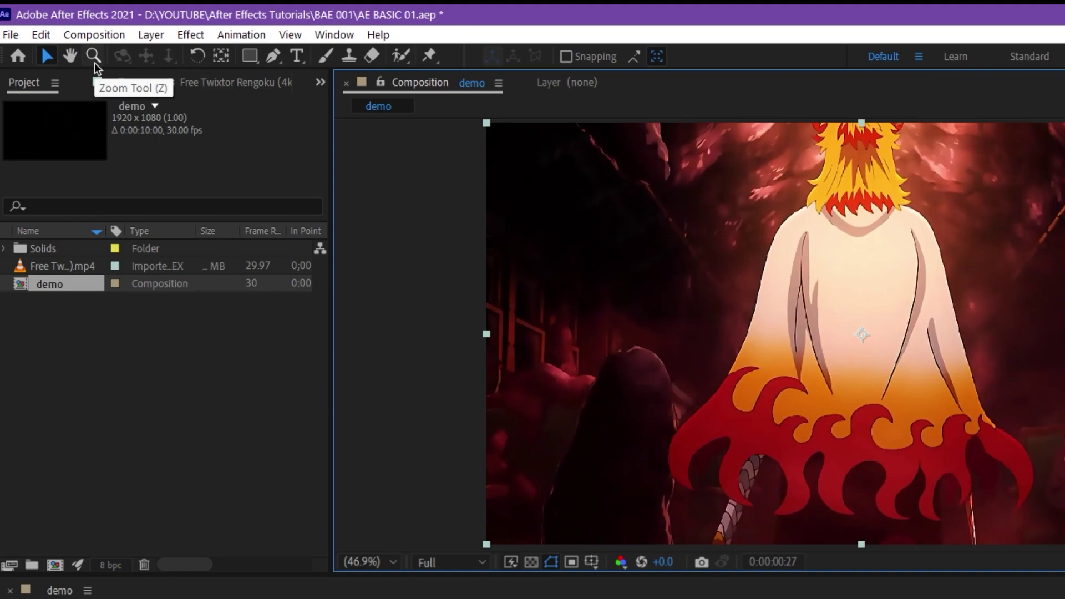
Magnify the composition to 1600% with the Zoom tool, fit it up to 100%, and return to the Selection tool
left_click(65, 34)
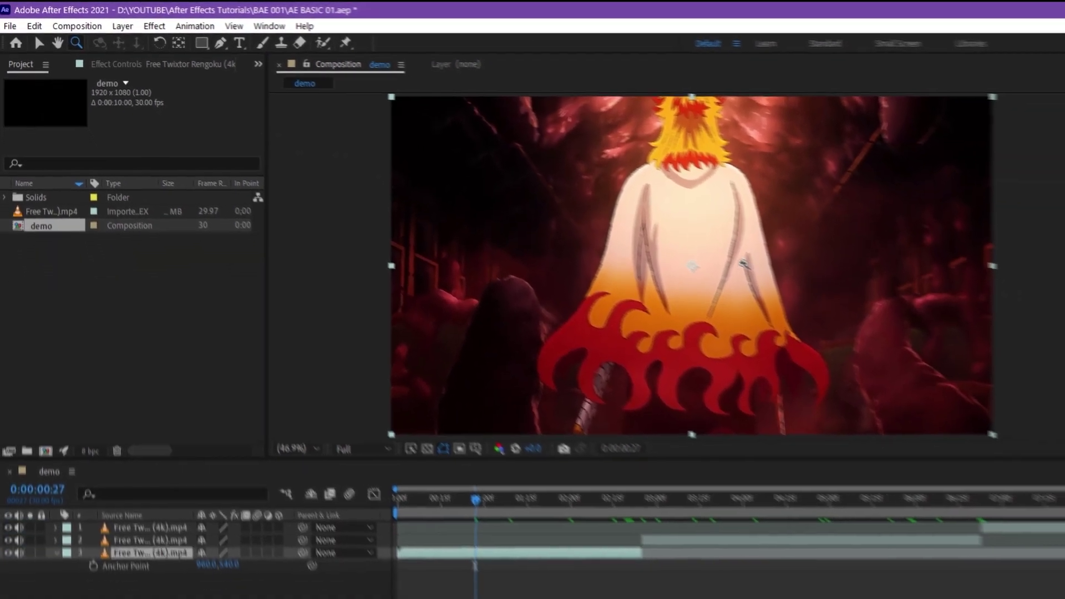
left_click(927, 326)
left_click(924, 326)
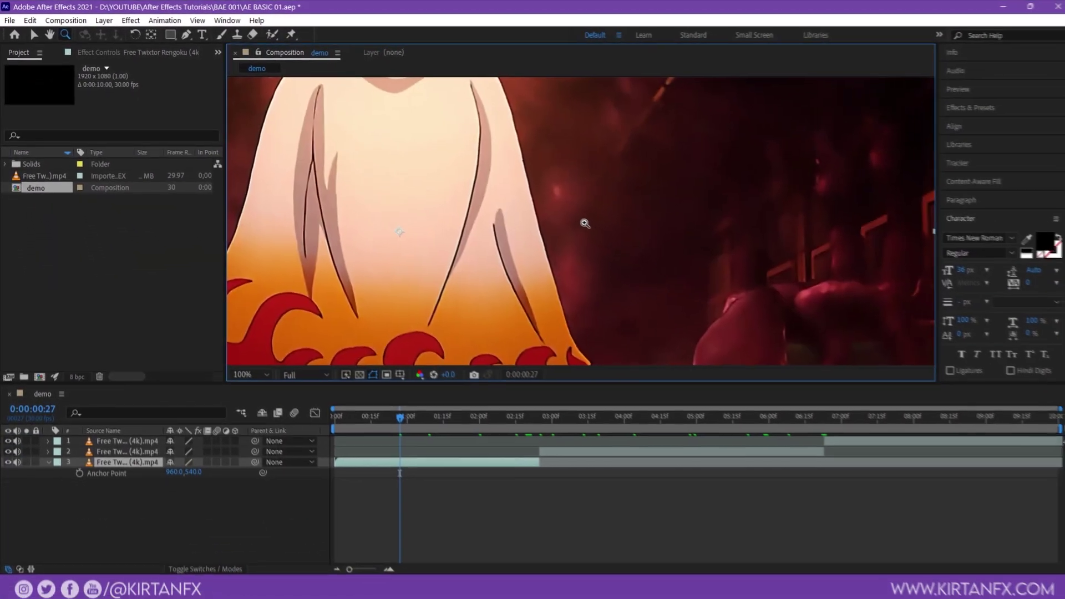
left_click(872, 339)
left_click(638, 316)
left_click(356, 201)
left_click(523, 202)
left_click(248, 371)
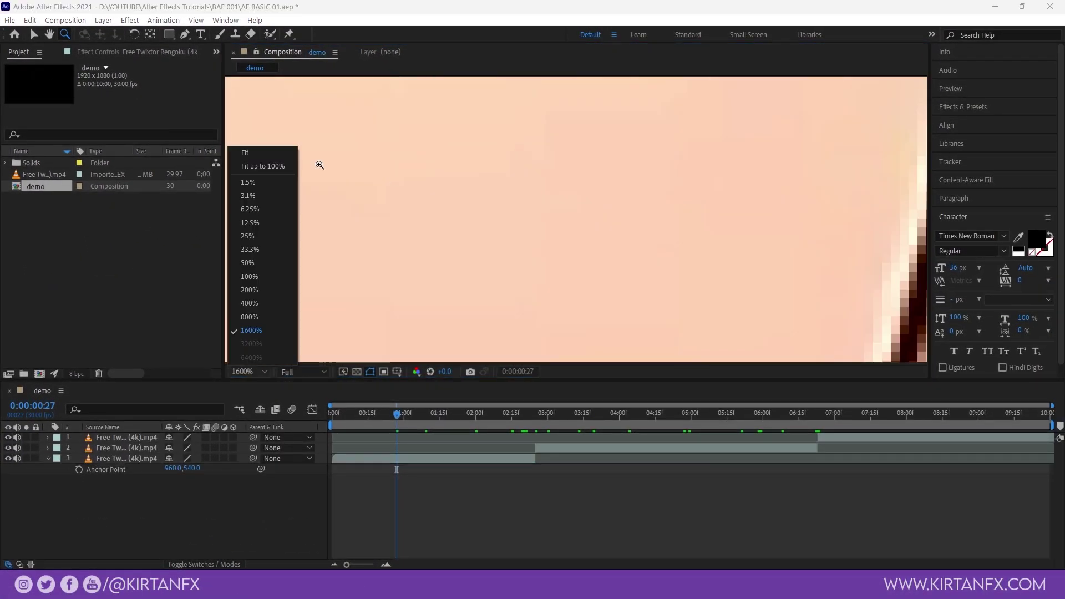
left_click(265, 162)
key("v")
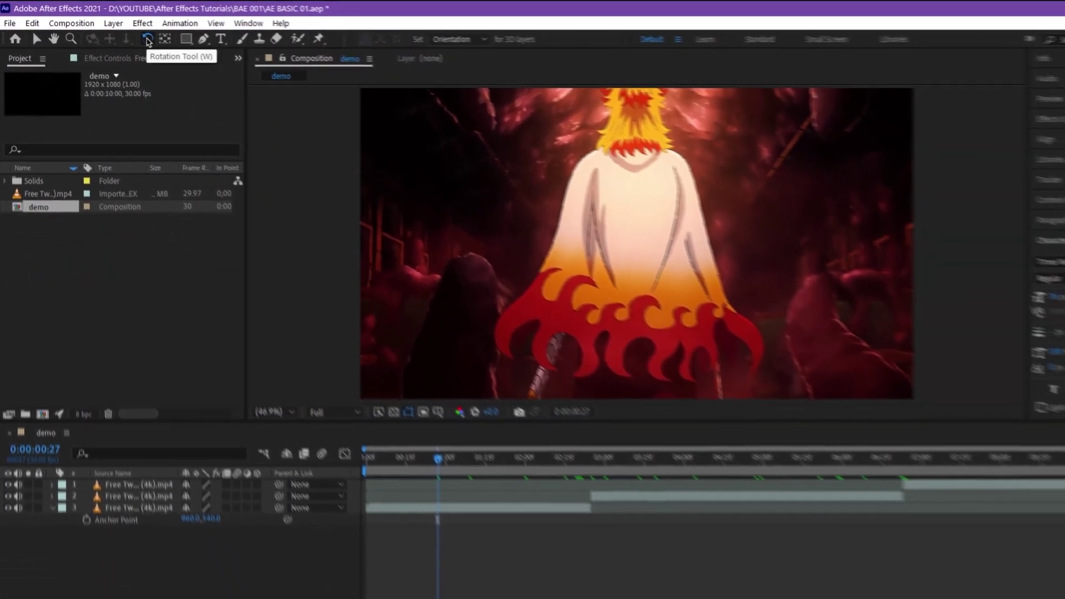
Rotate the layer in the composition view with the Rotation tool and undo the rotation
key("w")
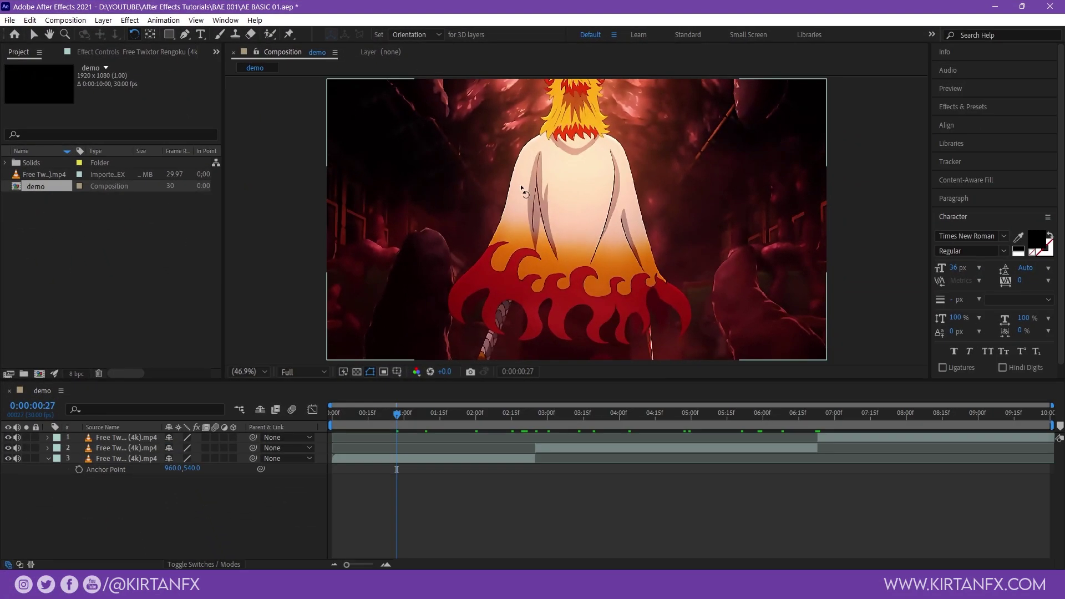
left_click_drag(710, 210, 756, 217)
key("ctrl+z")
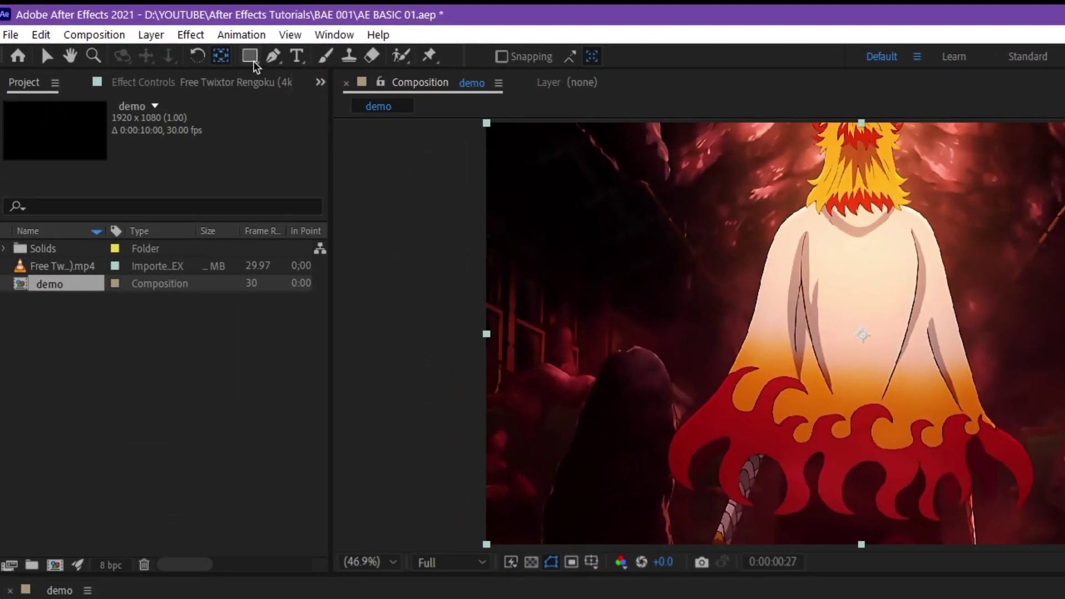
Move the third layer's anchor point with the Pan Behind tool to about 1525, 429 and about 947, 566, re-centring it each time
left_click(148, 38)
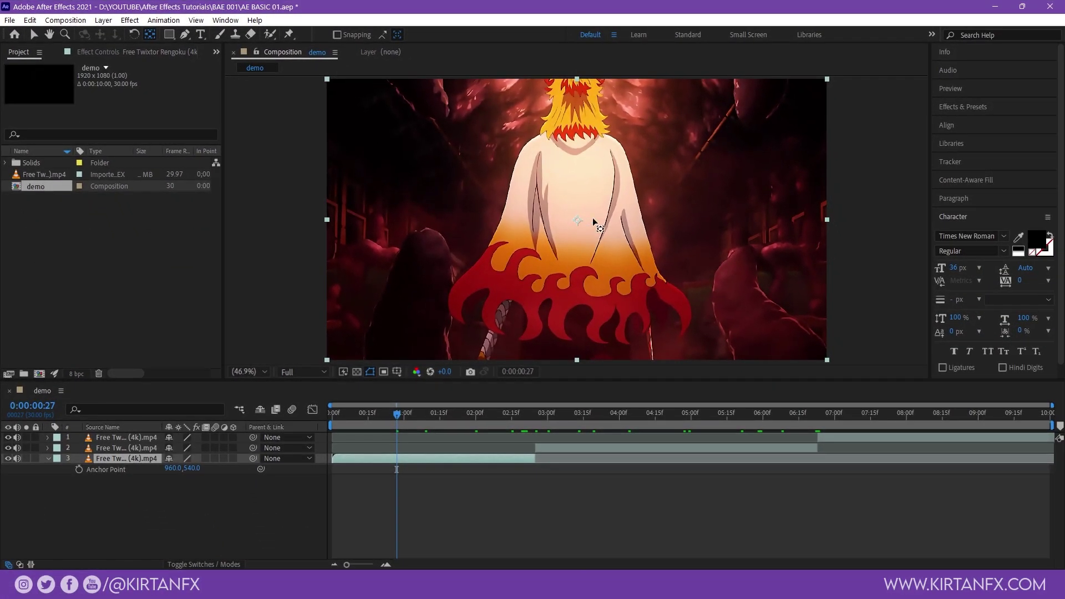
left_click_drag(577, 218, 711, 167)
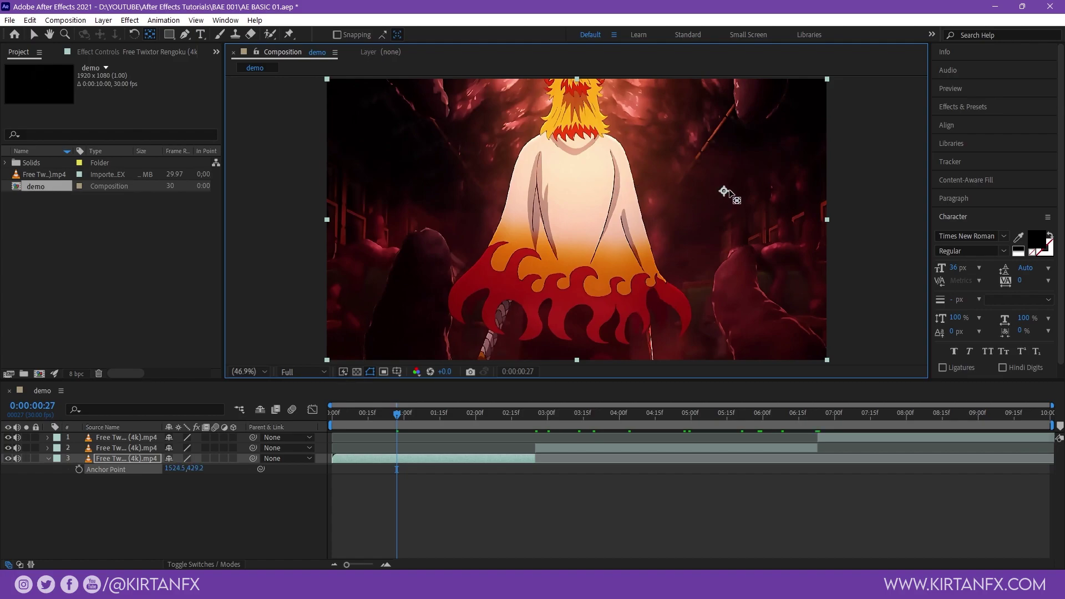
key("ctrl+alt+Home")
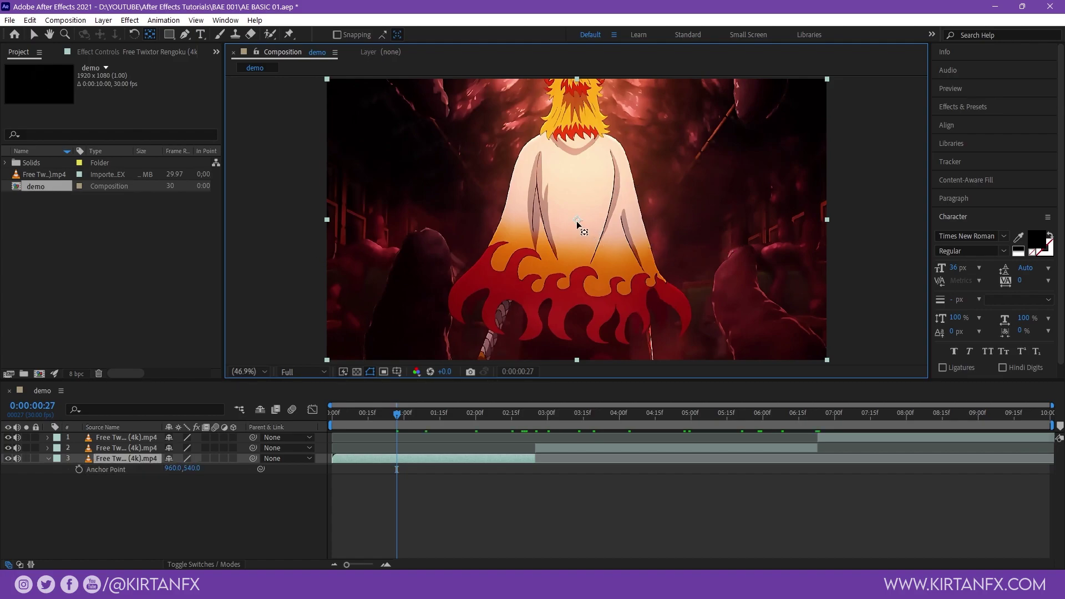
left_click_drag(577, 221, 573, 227)
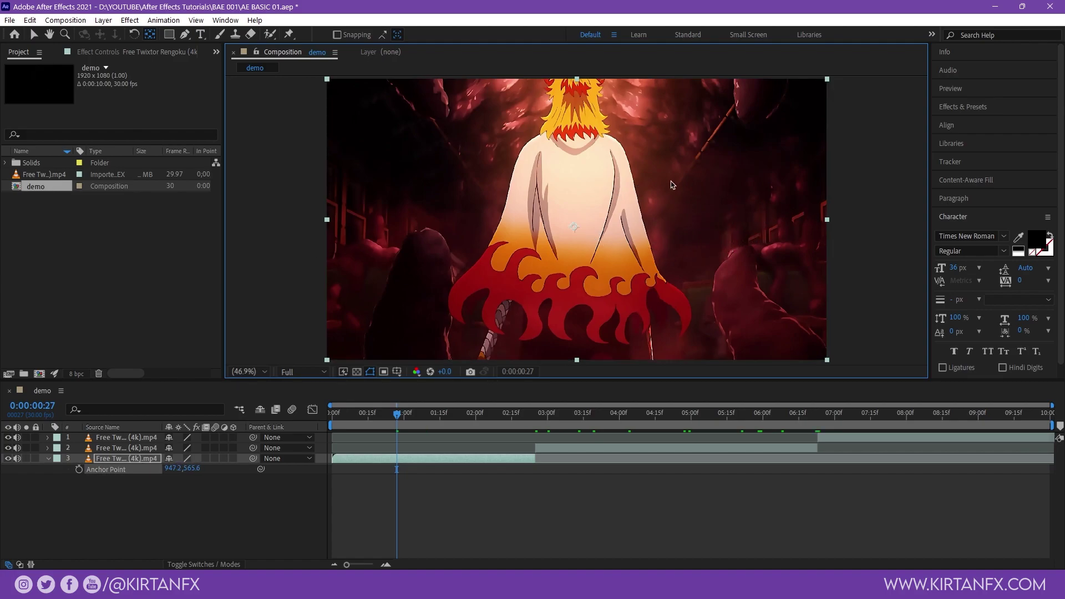
key("ctrl+alt+Home")
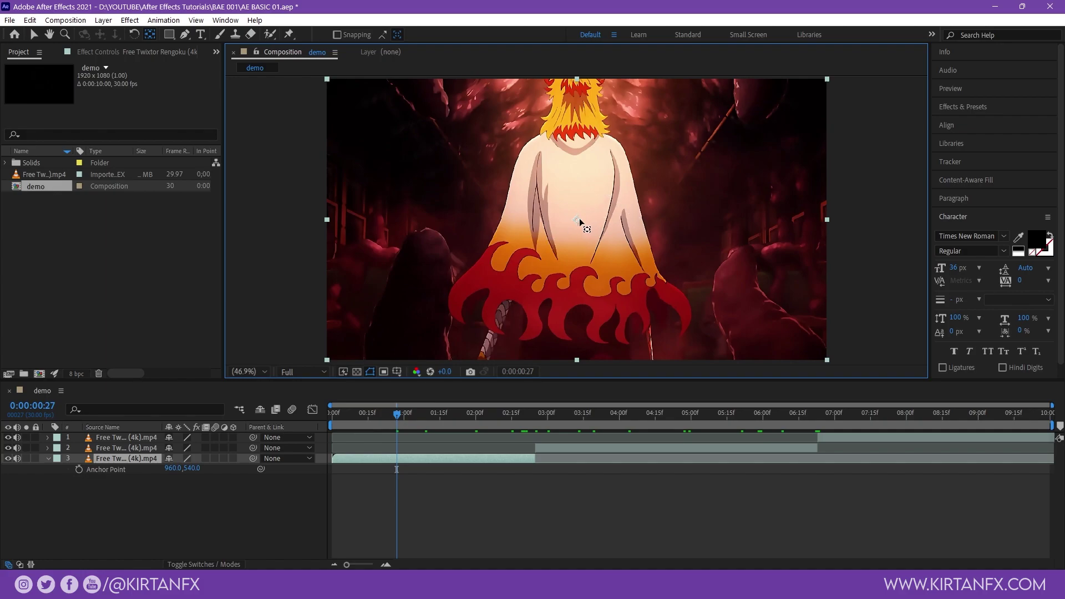
Move the third layer's anchor point towards the frame's upper right with the Pan Behind tool, to about 1535, 385
left_click_drag(579, 218, 754, 178)
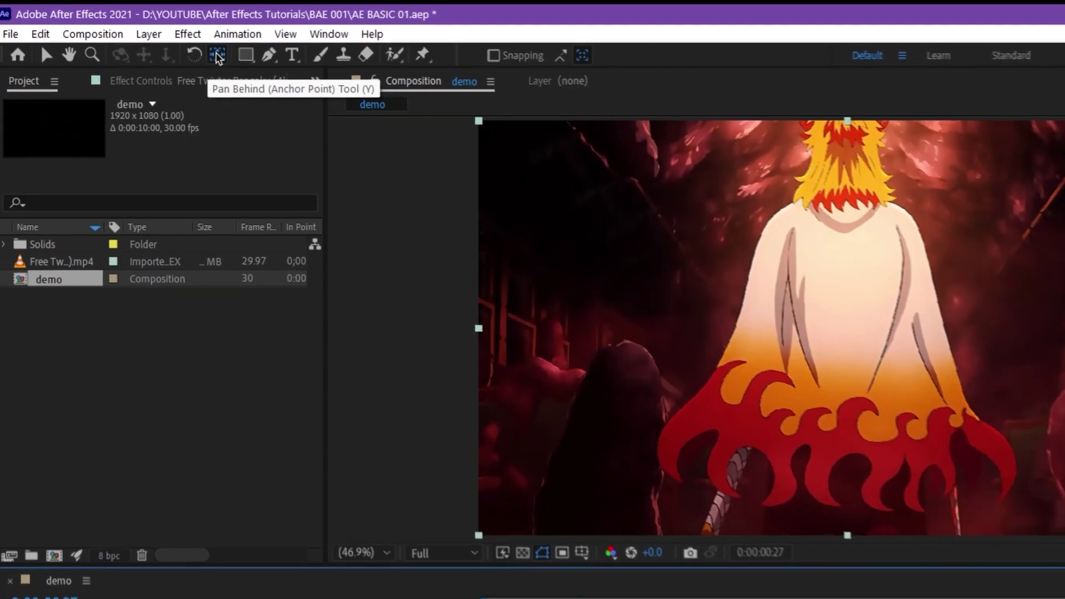
left_click(218, 55)
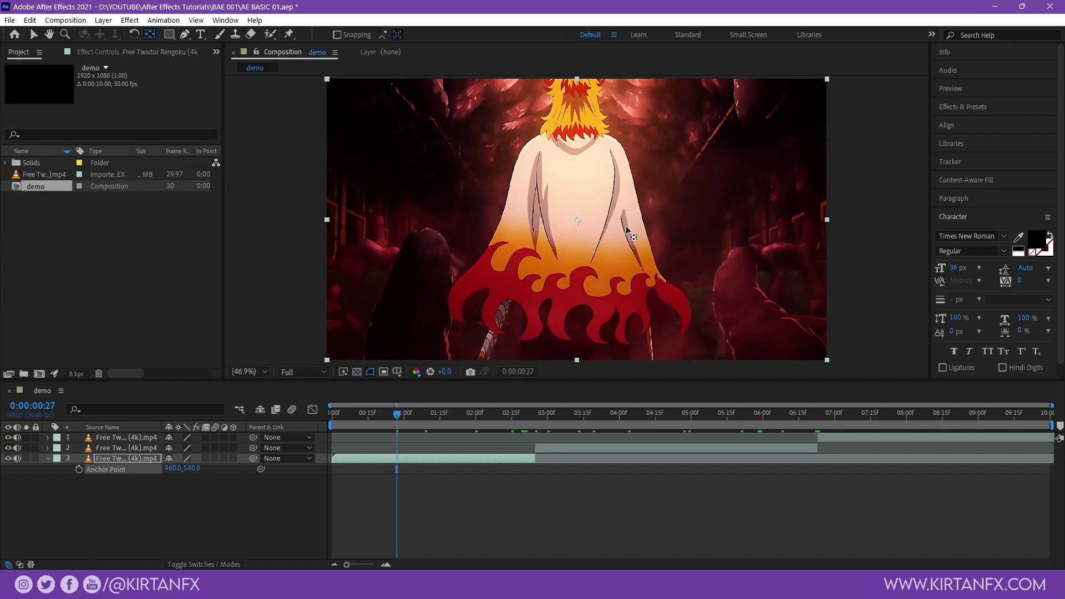
left_click_drag(635, 213, 727, 179)
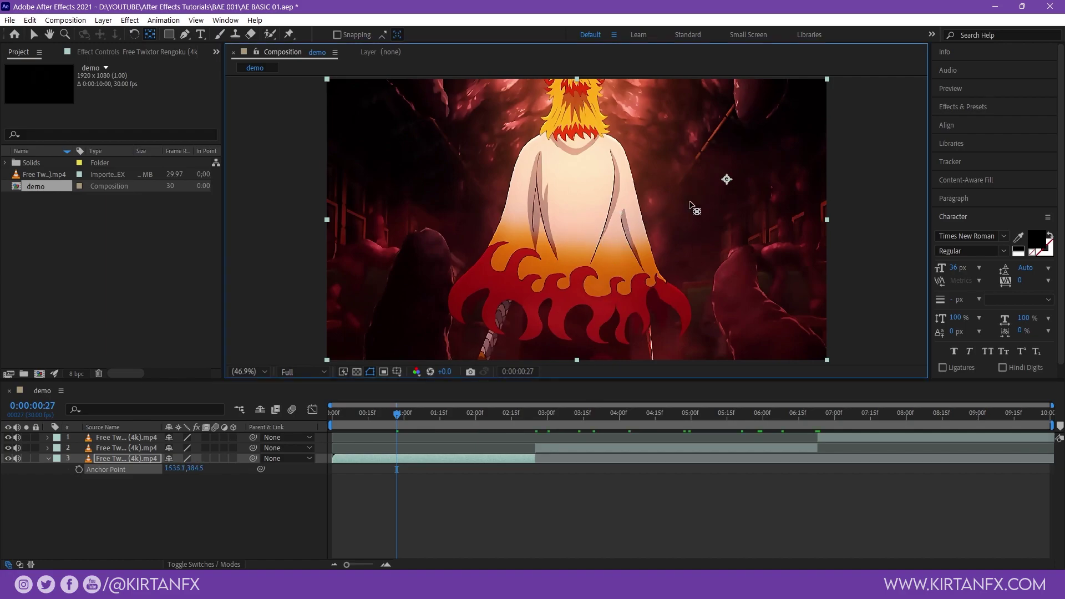
Reveal the third layer's Rotation property and rotate the layer around its off-centre anchor point
left_click(381, 470)
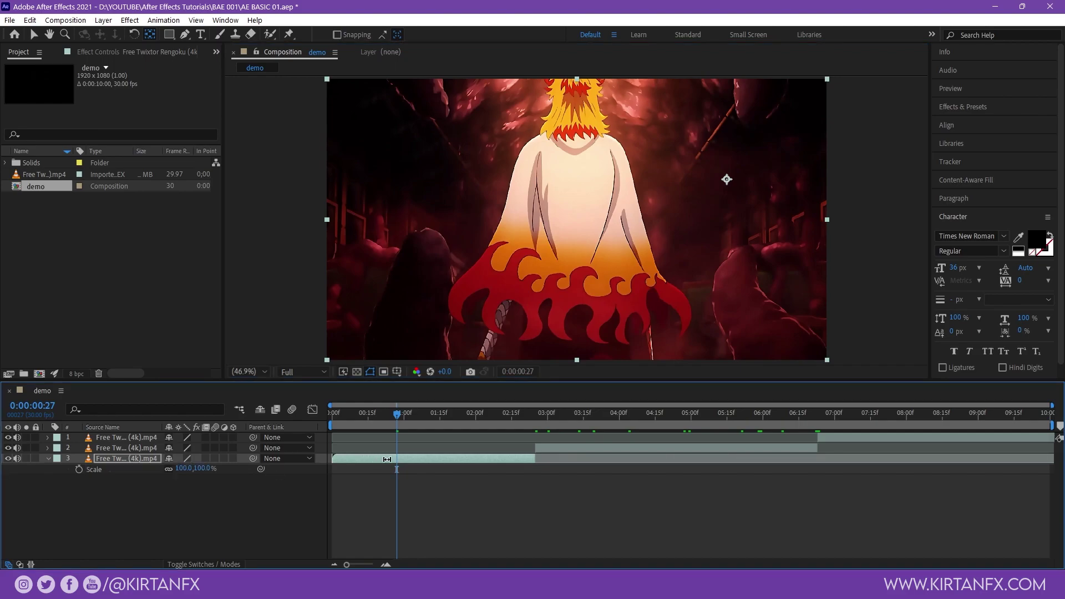
key("r")
left_click_drag(179, 468, 229, 474)
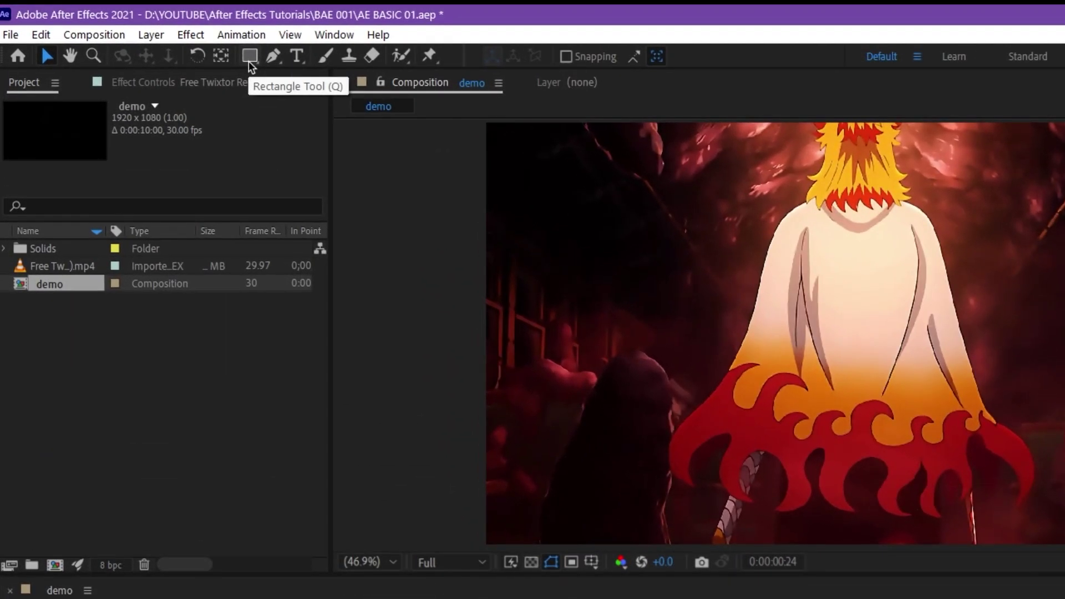
Mask the third layer with a large rectangle using the Rectangle tool, and undo the mask
left_click(169, 34)
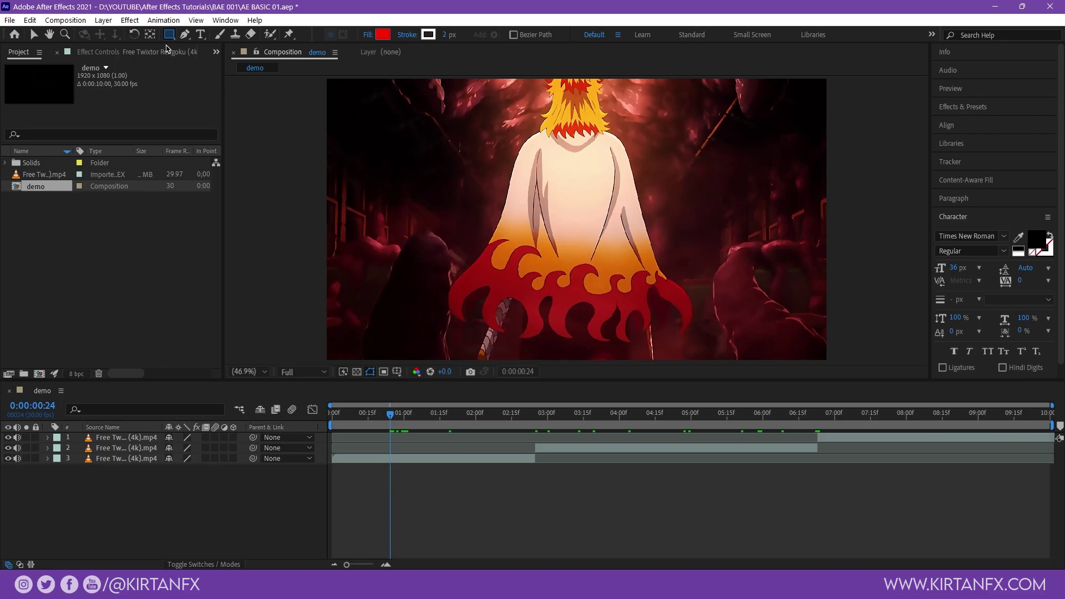
left_click(421, 459)
mouse_move(788, 120)
left_mouse_down()
mouse_move(441, 277)
mouse_move(388, 337)
left_mouse_up()
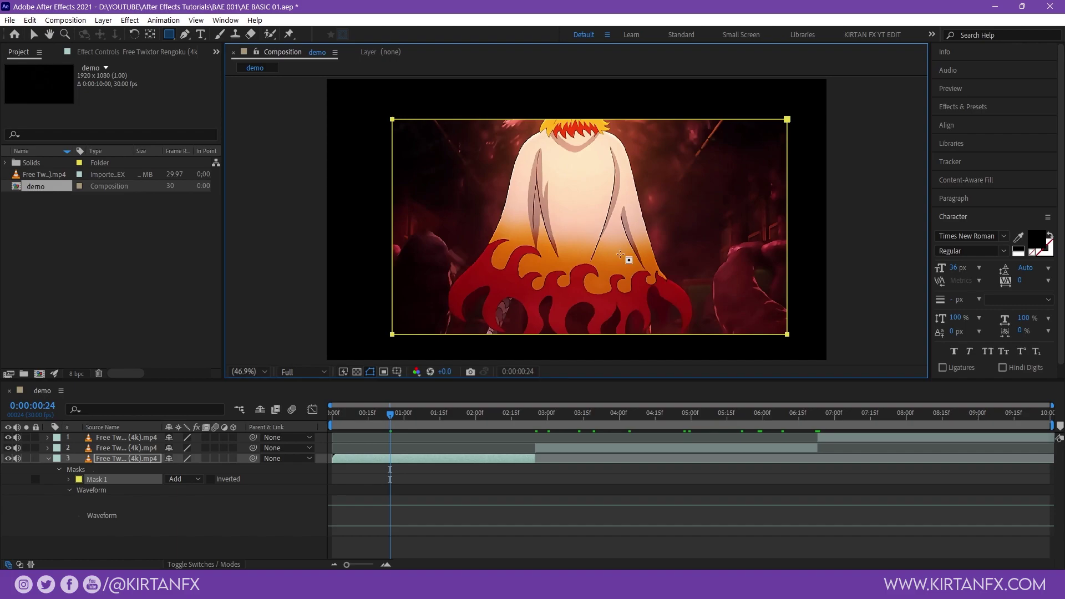
key("ctrl+z")
key("ctrl+z")
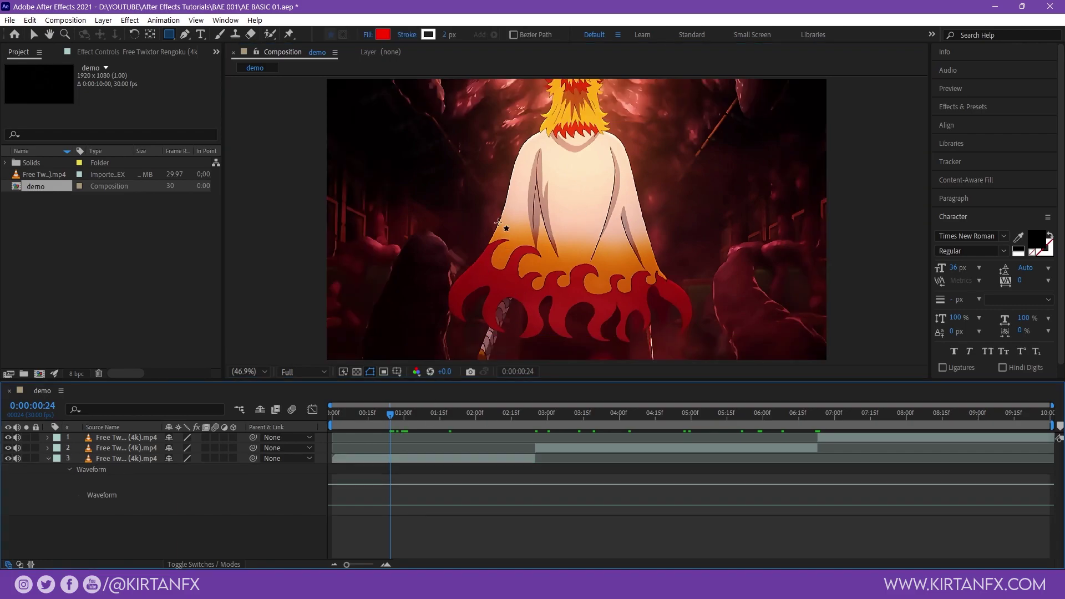
With no layer selected, draw a large red rectangle as a shape layer with the Rectangle tool, and delete that layer
left_click(466, 458)
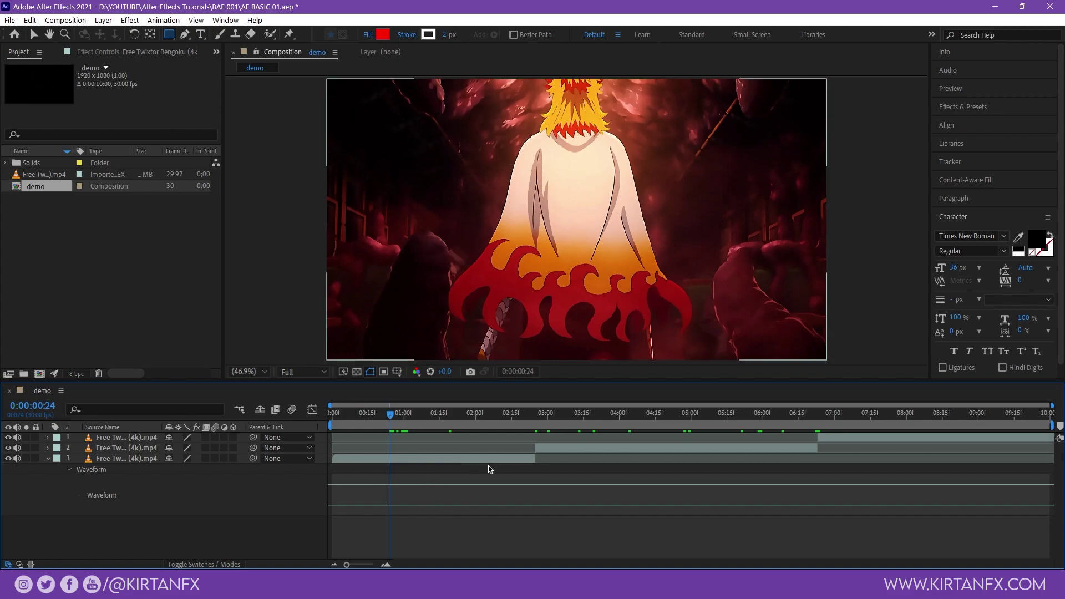
left_click(491, 469)
mouse_move(764, 134)
left_mouse_down()
mouse_move(522, 295)
mouse_move(380, 337)
left_mouse_up()
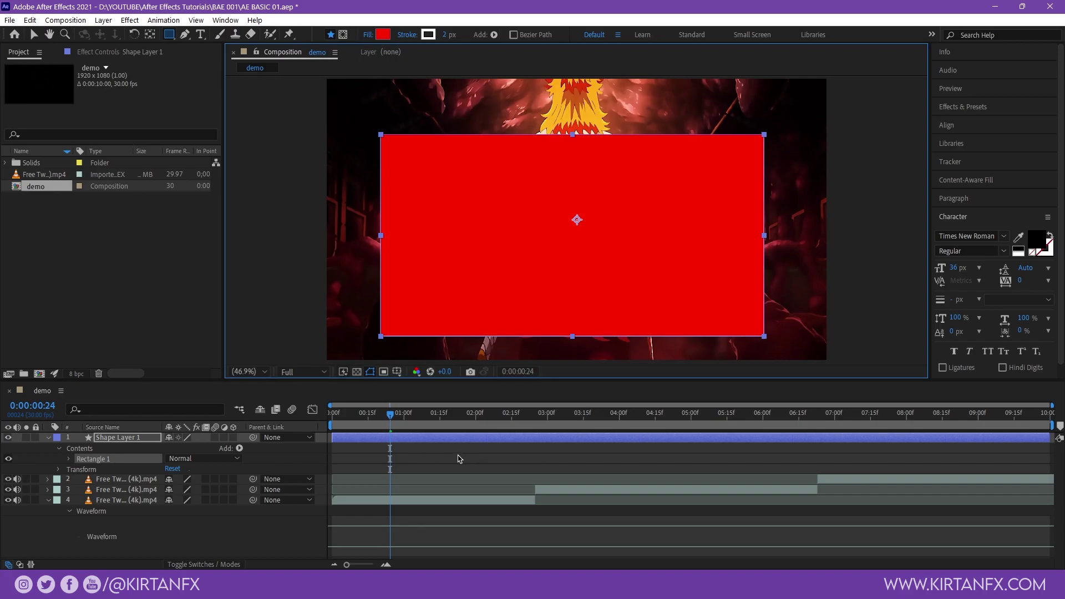
left_click(458, 460)
key("Delete")
left_click_drag(169, 34, 221, 53)
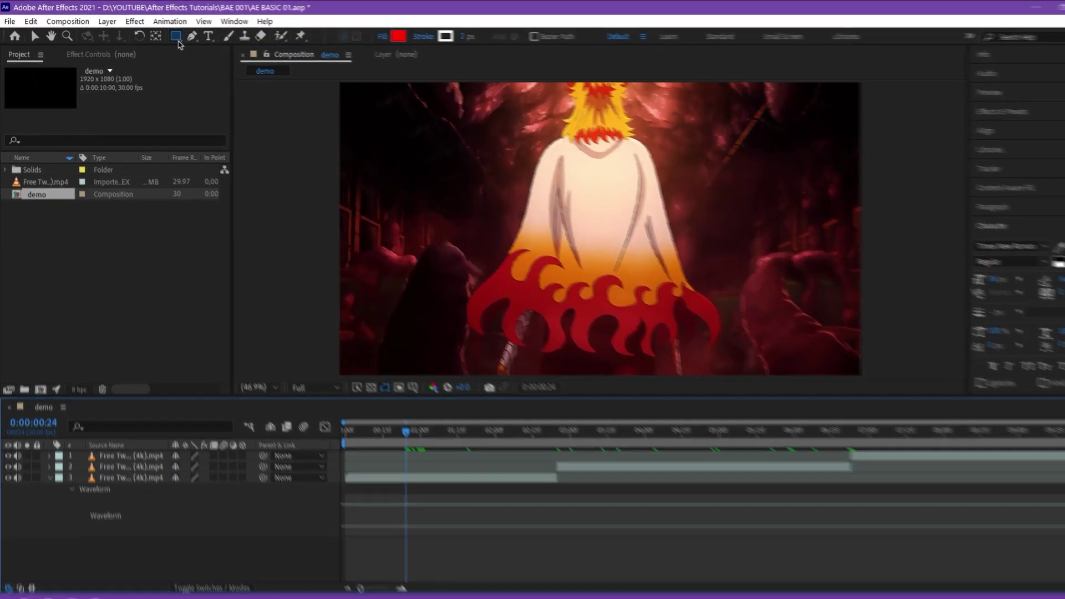
left_click_drag(327, 84, 325, 75)
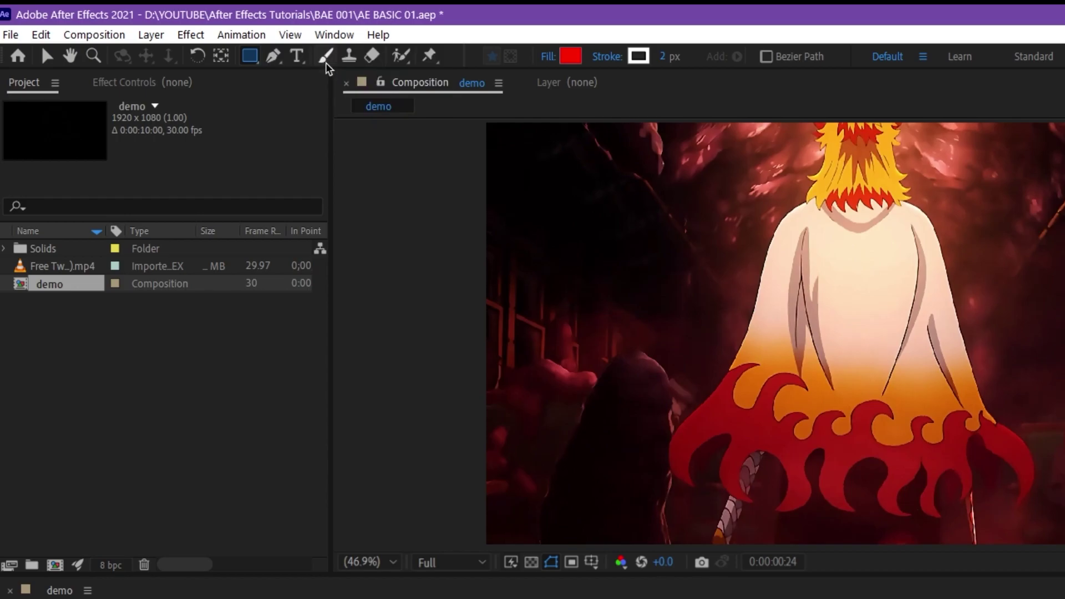
Draw a closed freeform mask with one curved side on the third layer using the Pen tool
left_click(279, 61)
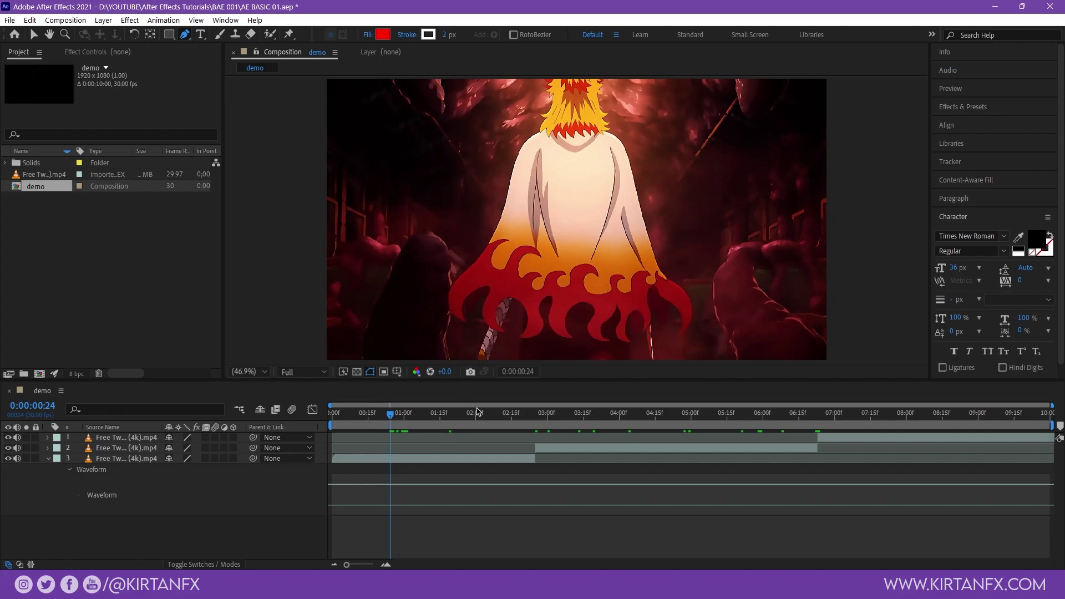
left_click(465, 462)
left_click(521, 320)
left_click(716, 263)
left_click_drag(692, 172, 599, 160)
left_click(468, 155)
left_click(512, 317)
left_click(521, 321)
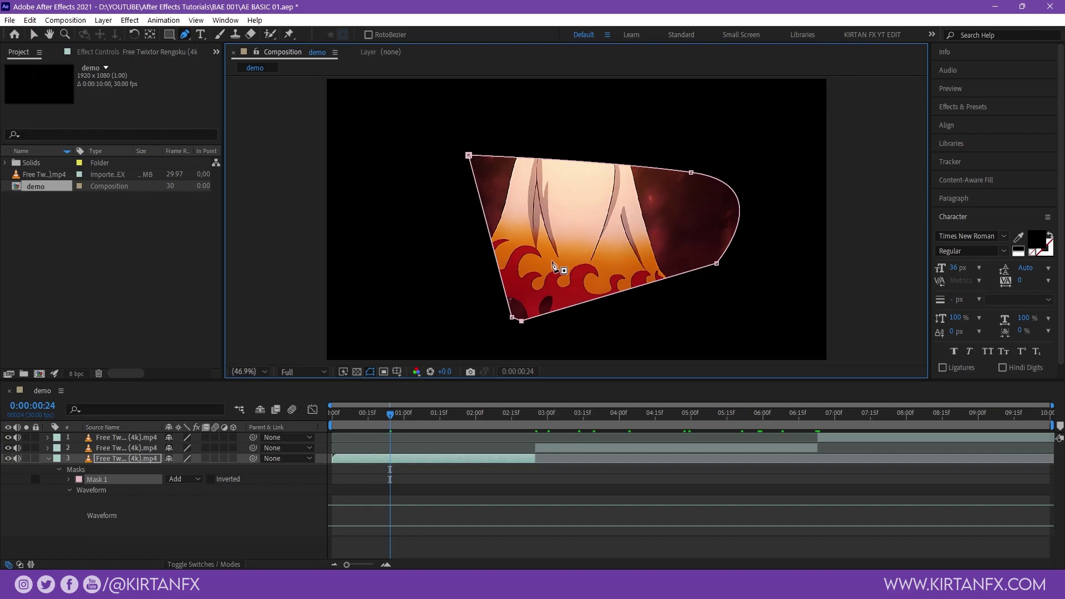
Undo the Pen tool mask on the third layer point by point
key("ctrl+z")
key("ctrl+z")
key("ctrl+z")
key("ctrl+z")
key("ctrl+z")
key("ctrl+z")
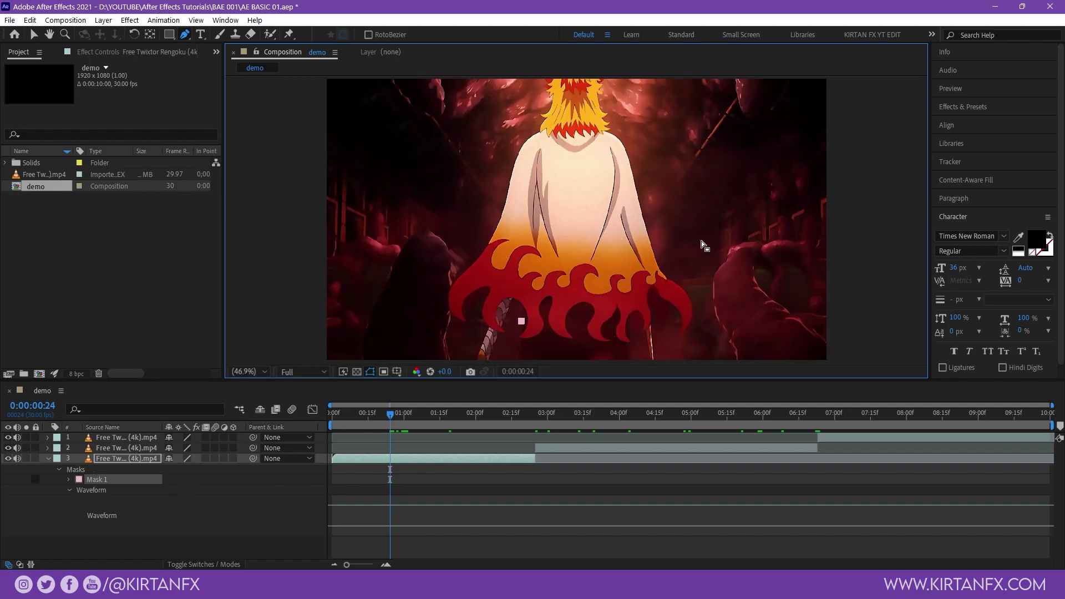
With no layer selected, draw a red four-point shape with a curved side using the Pen tool, and delete its shape layer
left_click(435, 532)
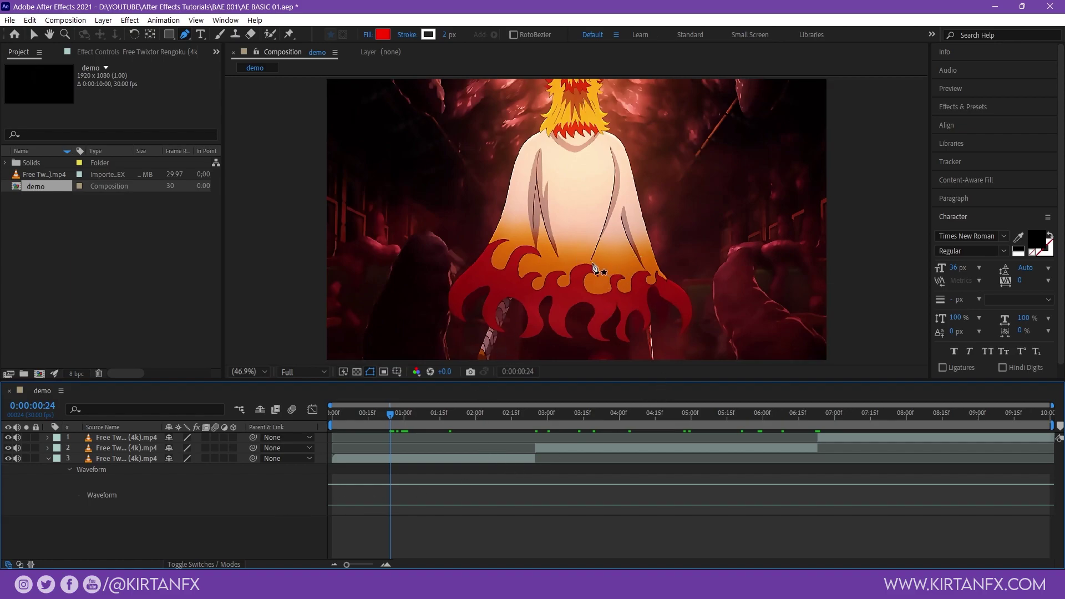
left_click(541, 320)
left_click(465, 263)
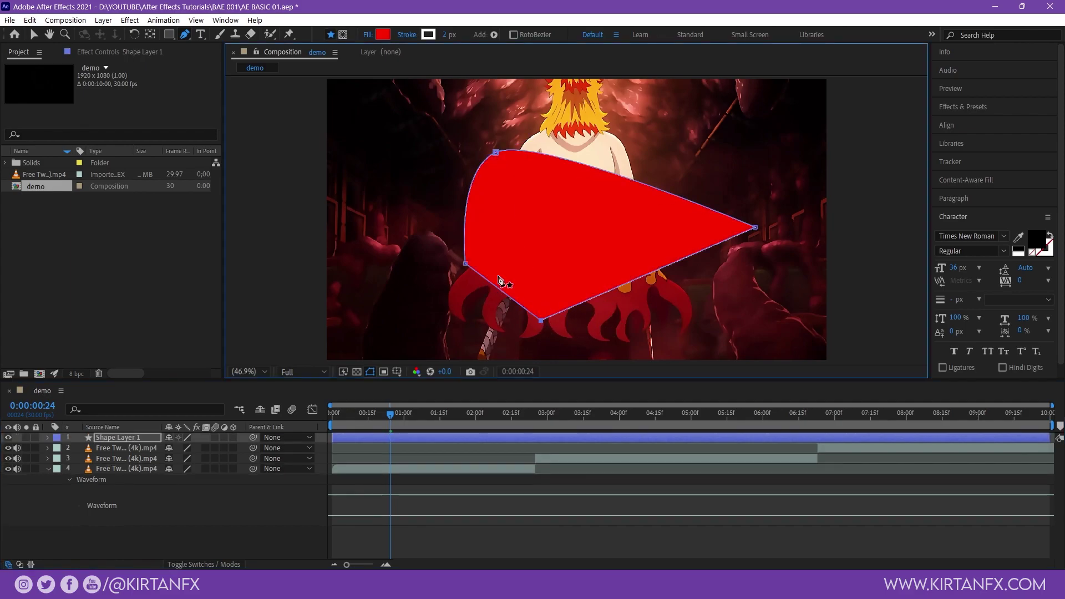
left_click(496, 152)
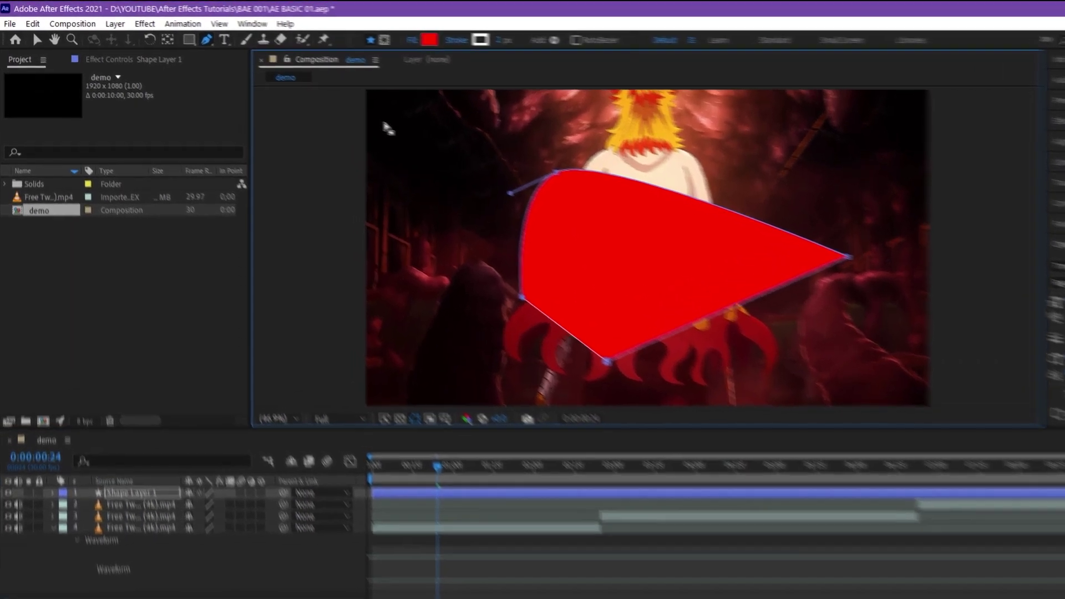
key("Delete")
Add the text "asdasdasdasdasasd" over the character's cloak with the Type tool, and delete the text layer
key("ctrl+t")
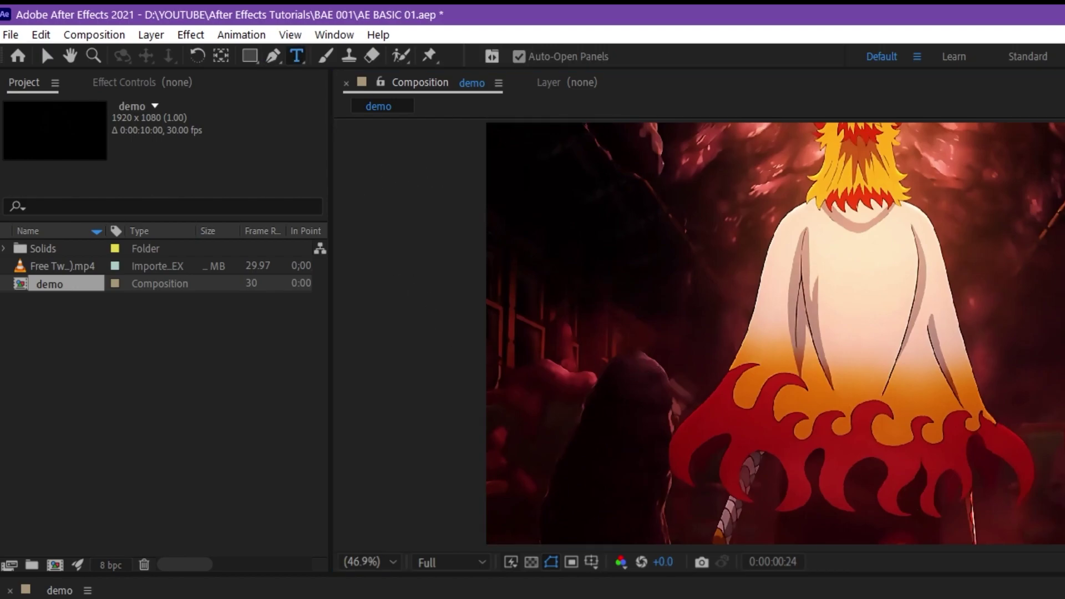
left_click(796, 244)
type("asdasdasdasdasasd")
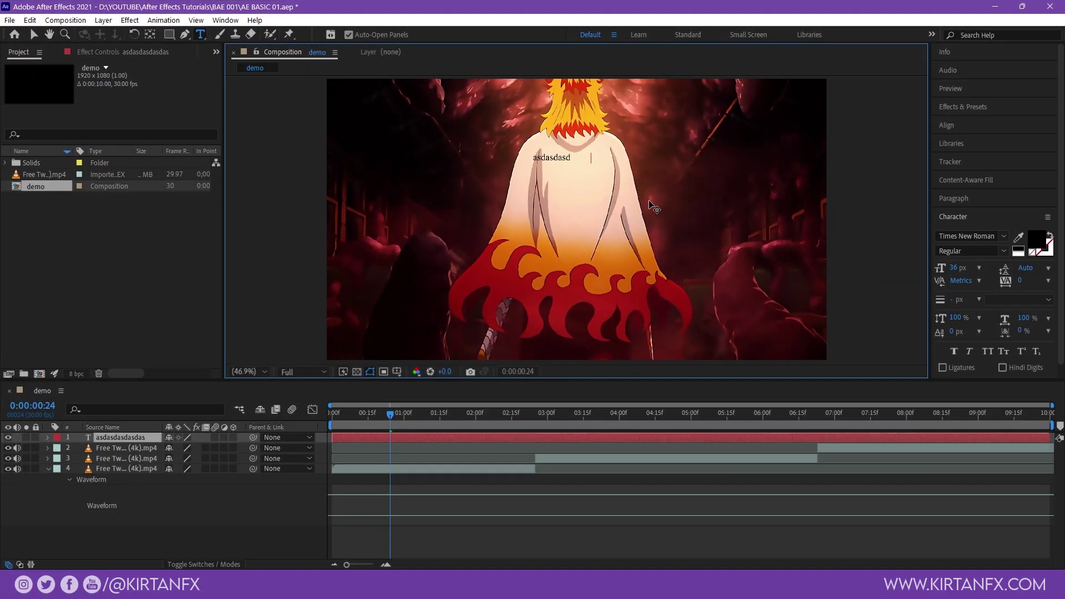
key("Escape")
key("Delete")
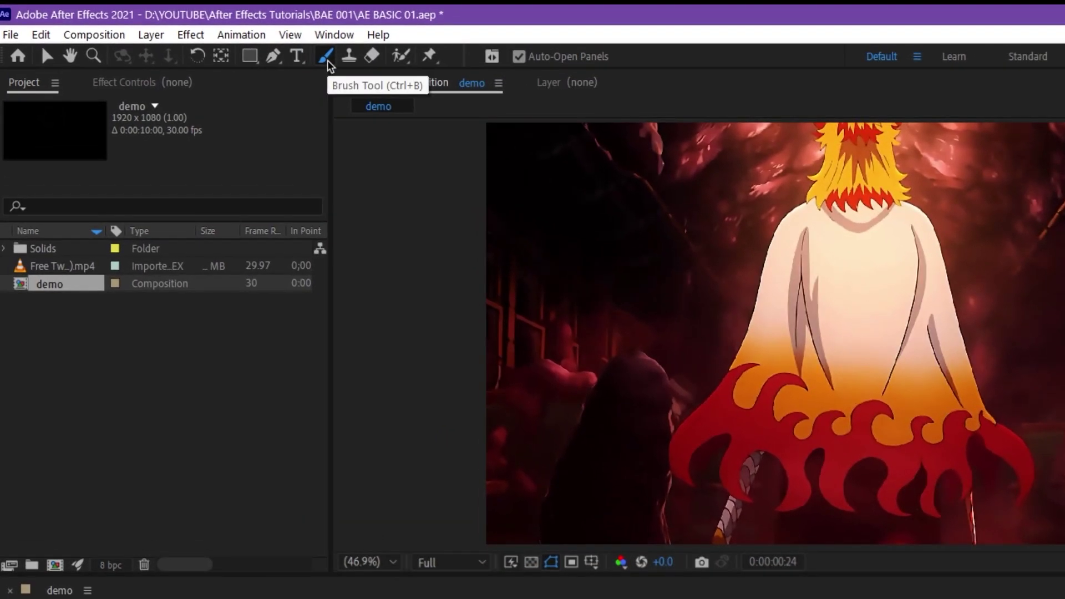
Activate the Brush tool and cycle through the Brush, Clone Stamp and Eraser tools
left_click(224, 35)
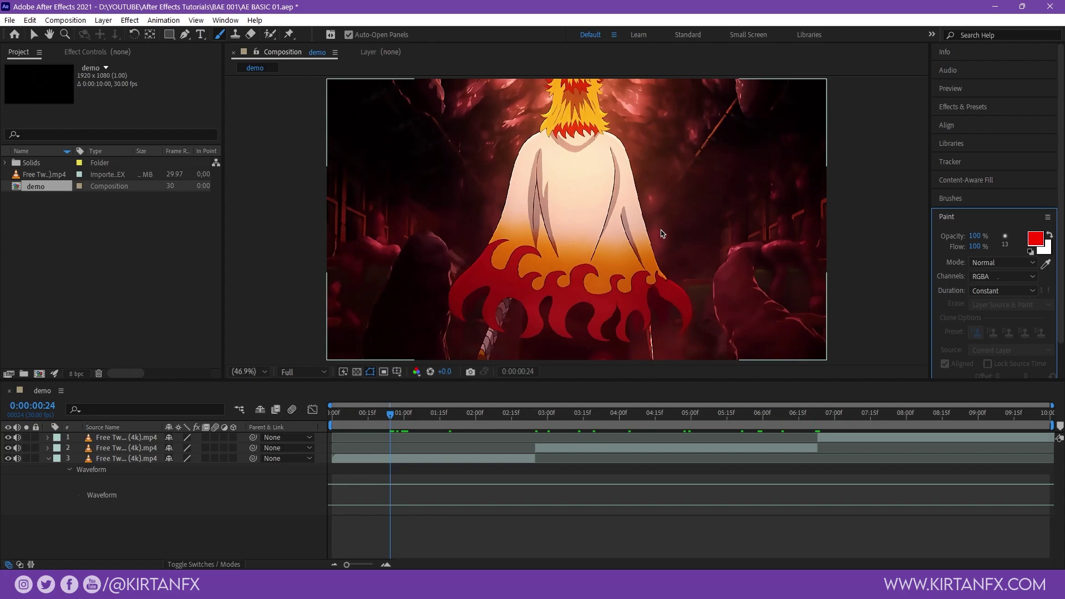
key("ctrl+b")
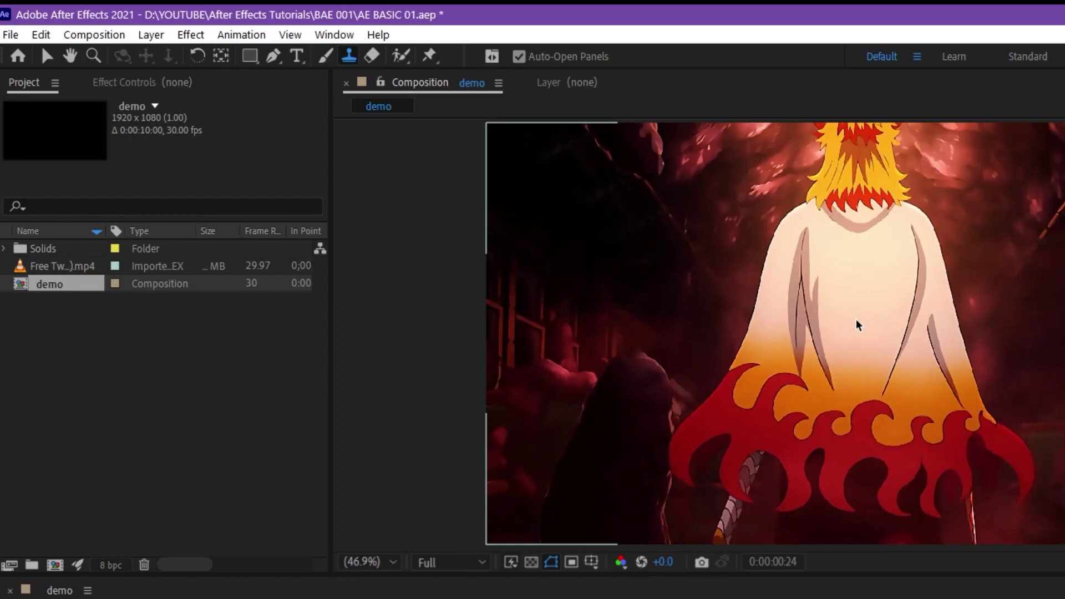
left_click(371, 55)
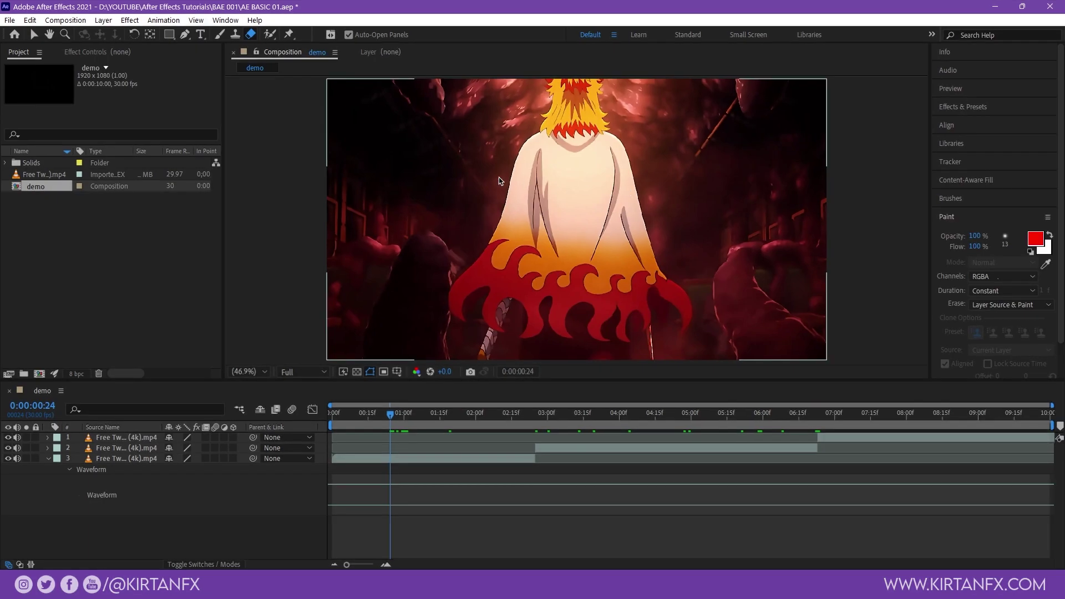
key("ctrl+b")
key("ctrl+b")
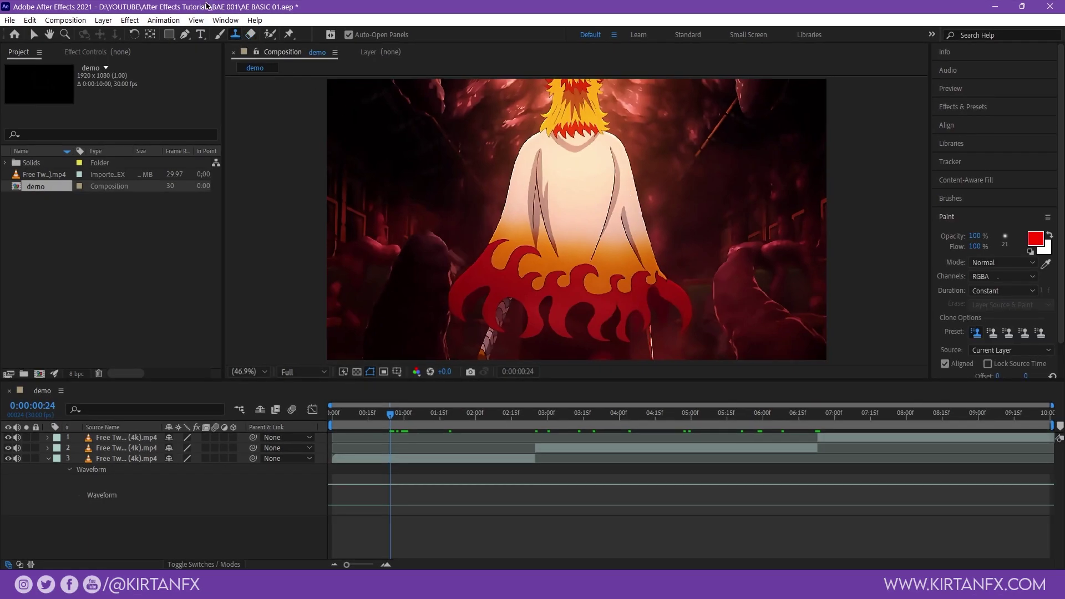
key("ctrl+b")
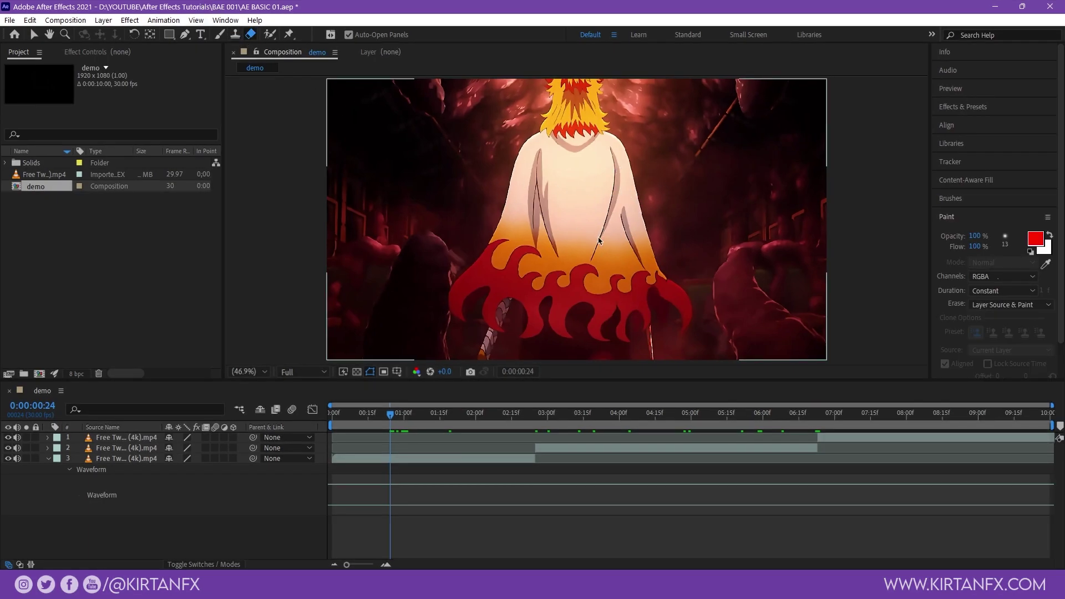
Activate the Roto Brush tool and the Puppet Pin tool, and return to the Selection tool
left_click(270, 36)
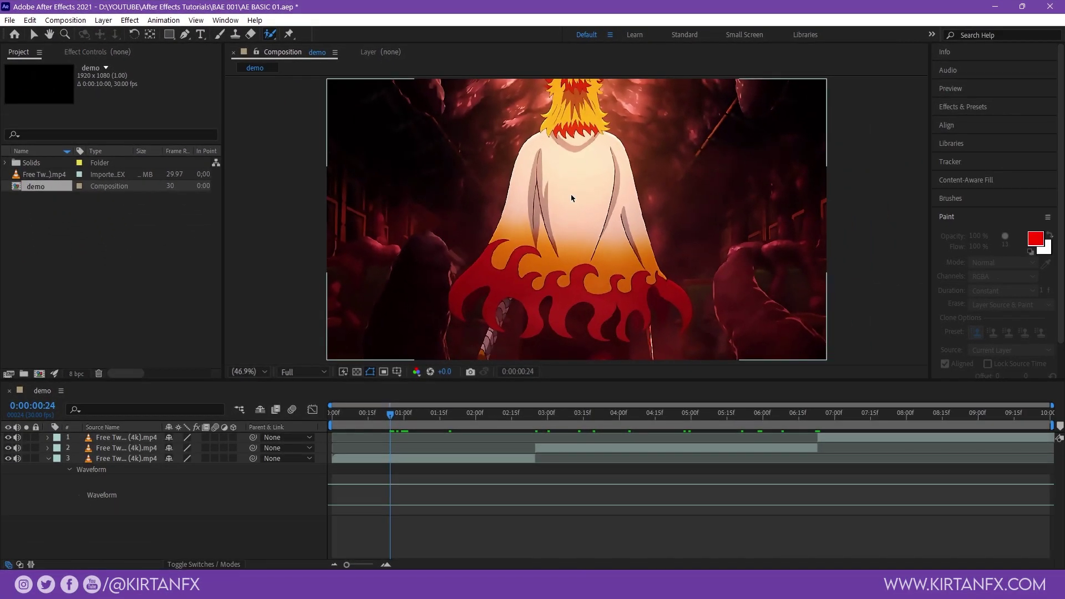
key("ctrl+p")
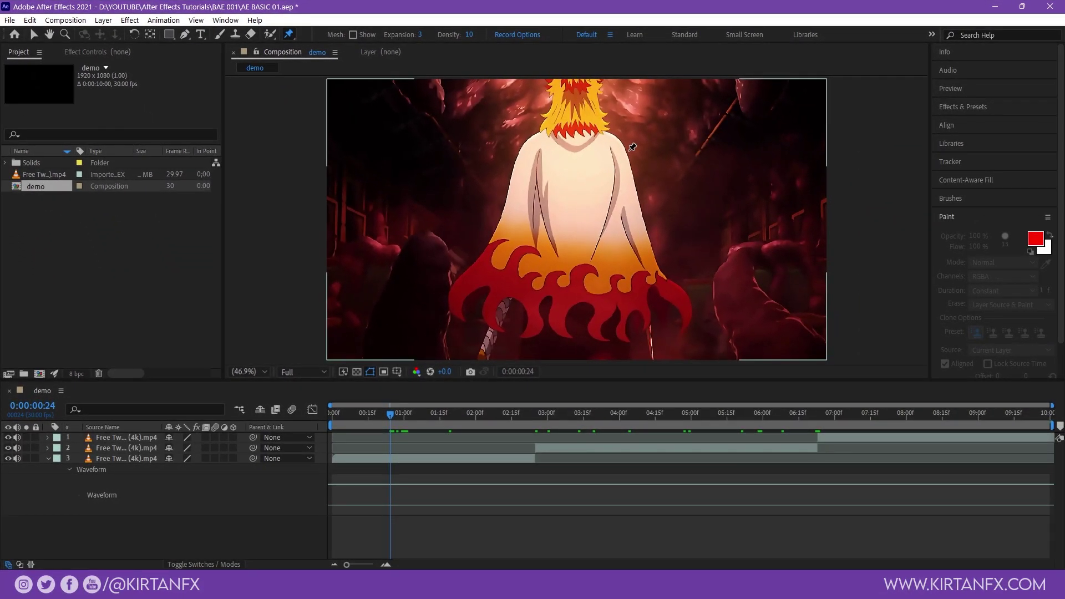
left_click(289, 35)
key("v")
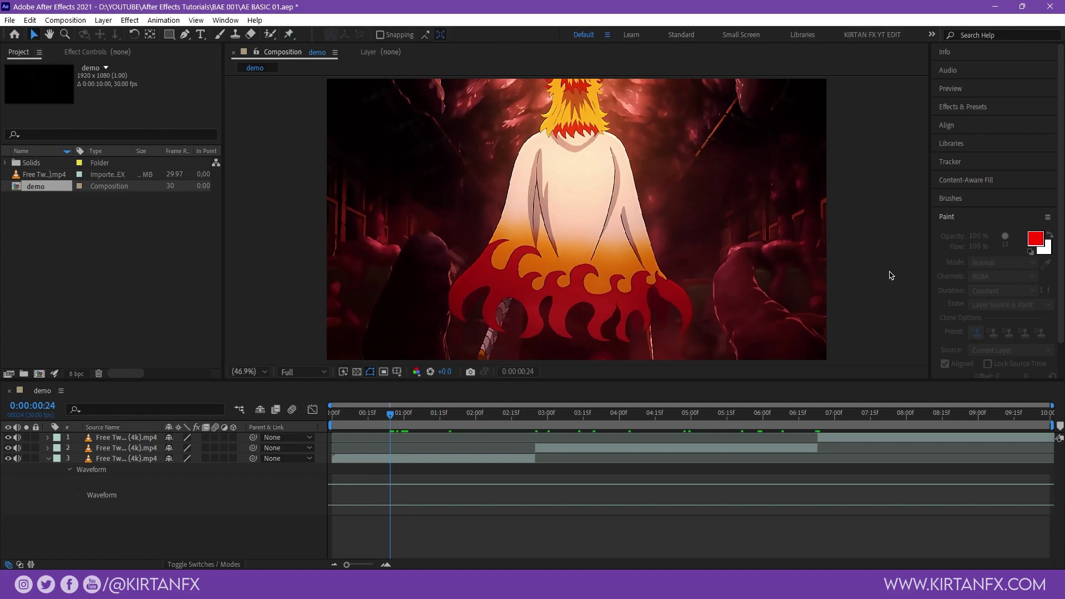